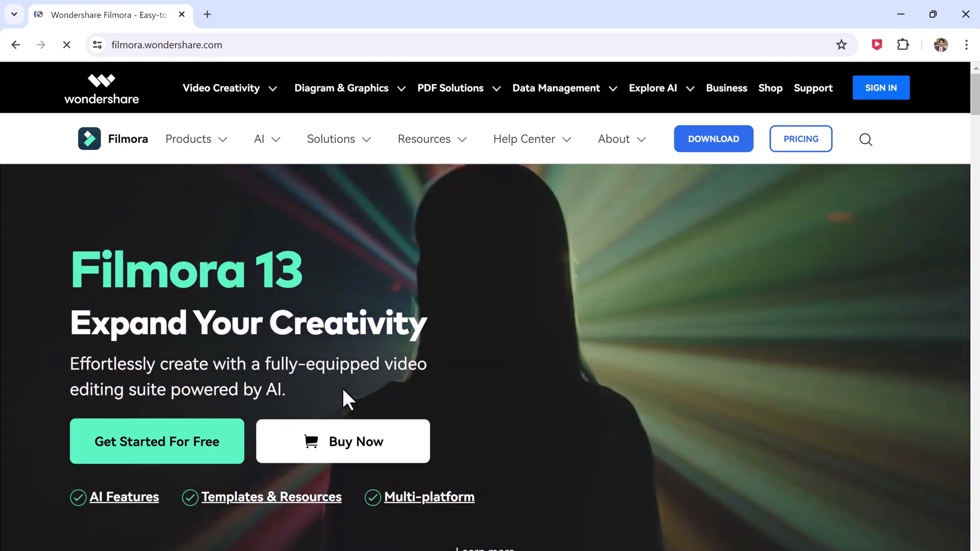
Scroll through the timeline to locate the presenter video clip.
scroll(342, 388, "down", 10)
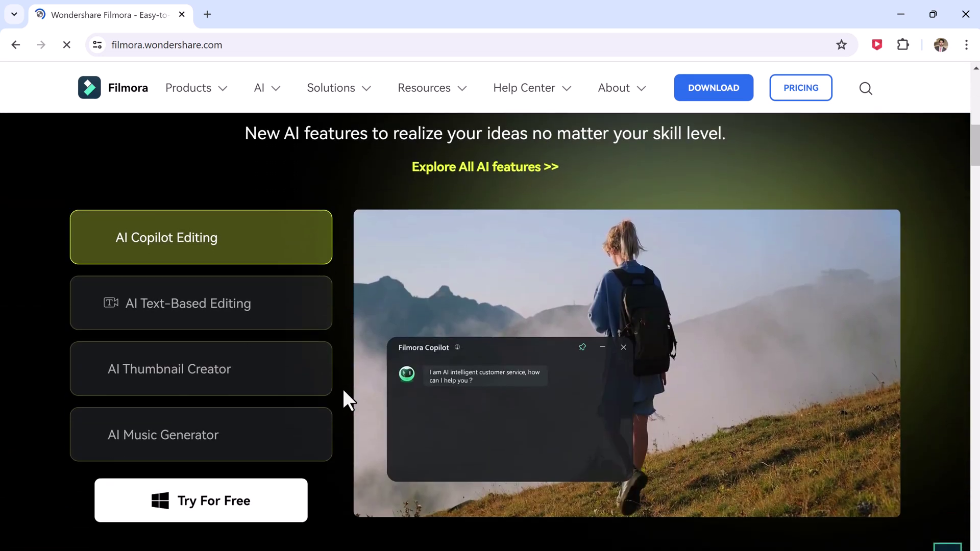
scroll(342, 388, "down", 12)
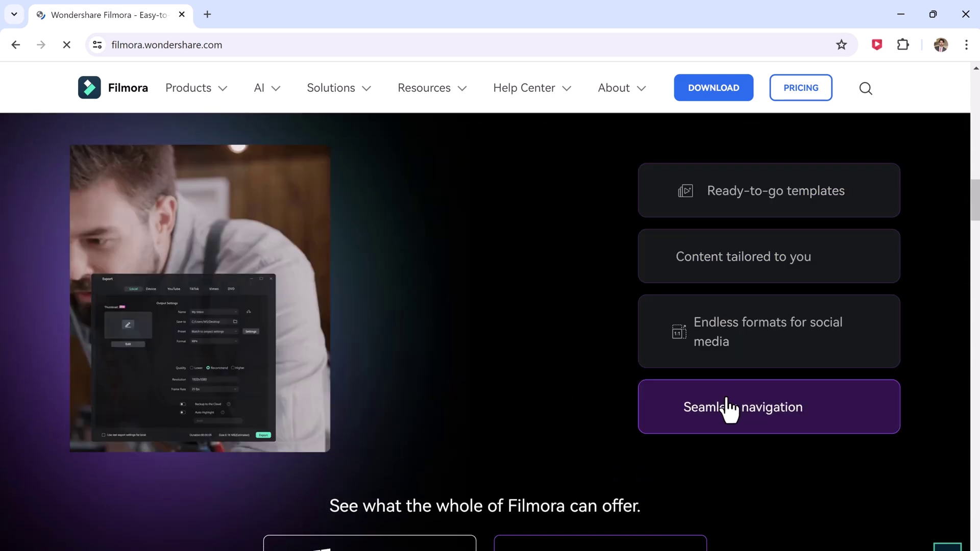
scroll(525, 405, "down", 15)
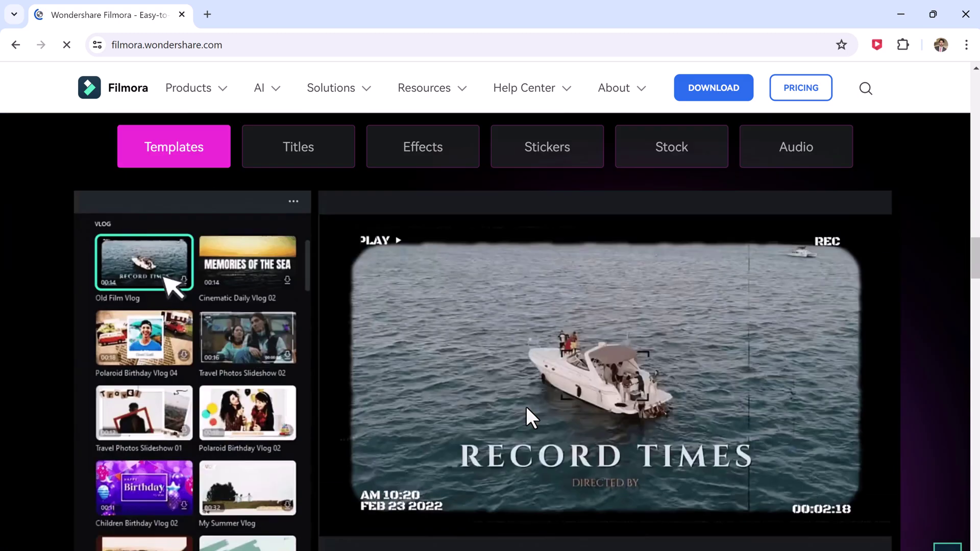
scroll(488, 421, "down", 2)
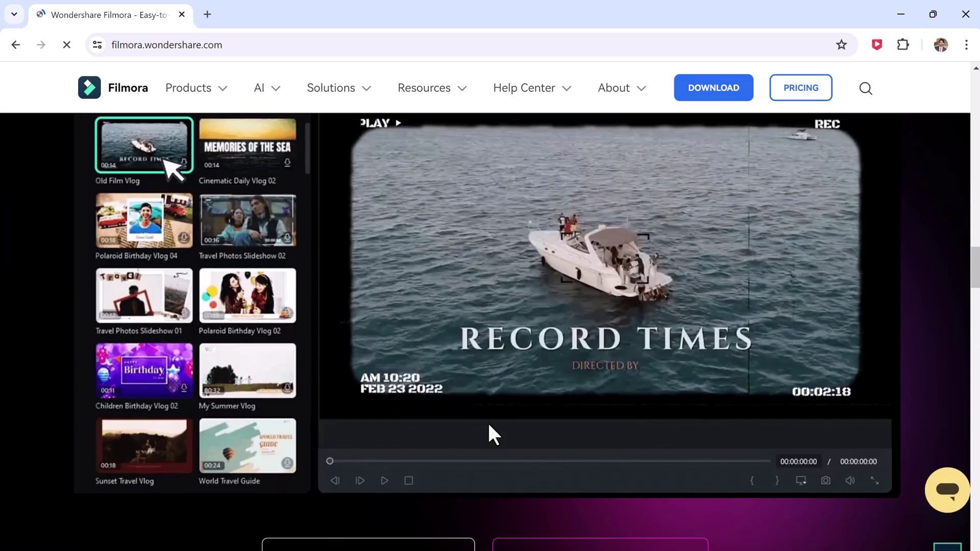
scroll(486, 421, "up", 12)
scroll(295, 392, "up", 4)
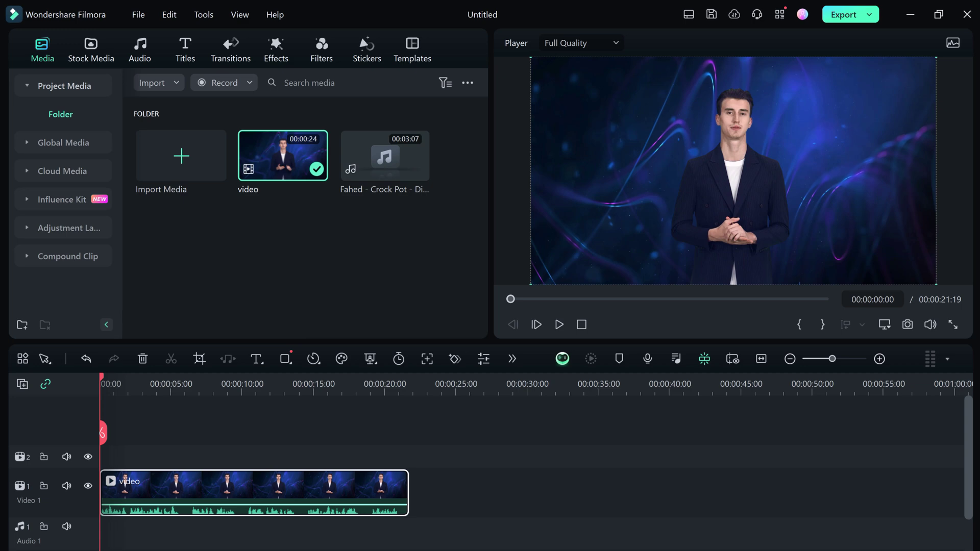
Show the clip's Audio Voice Changer filters and preview the original voice.
double_click(197, 485)
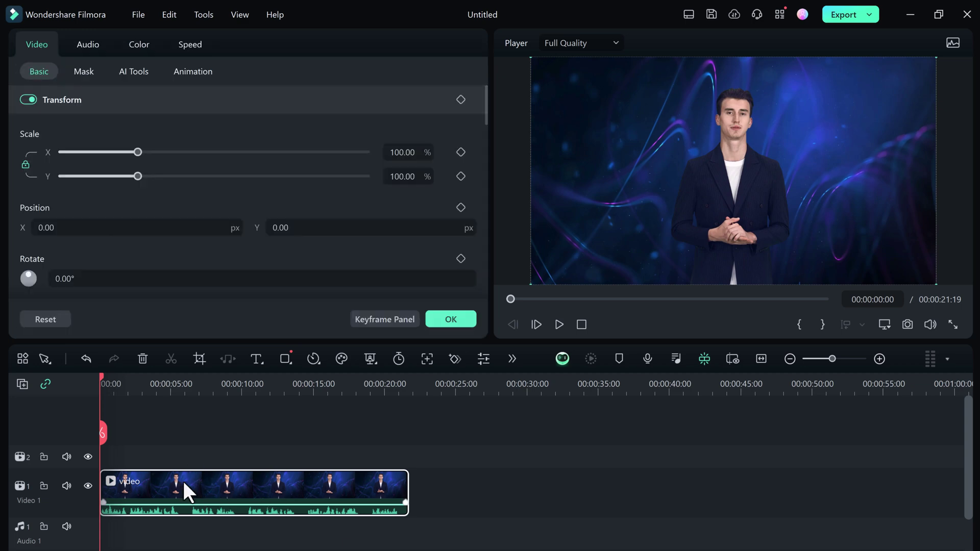
left_click(88, 45)
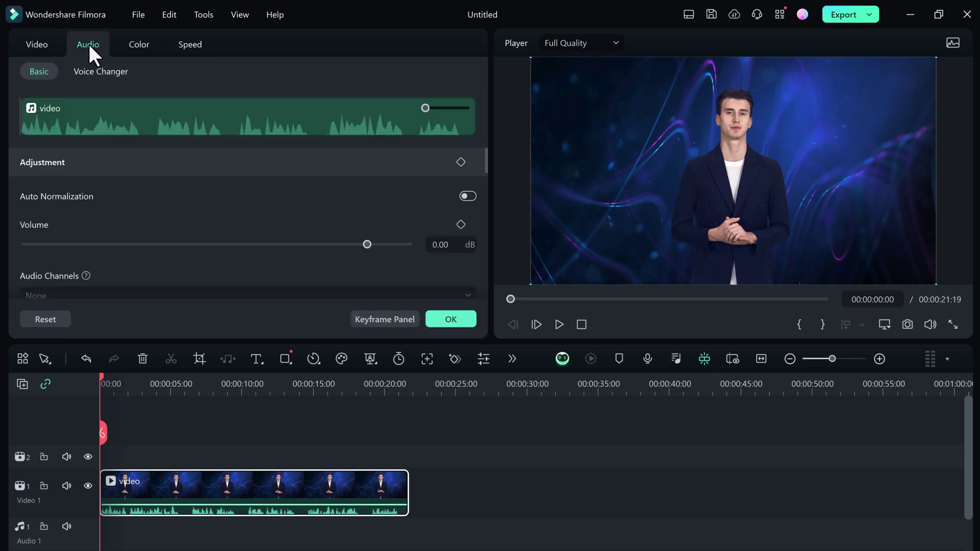
left_click(99, 72)
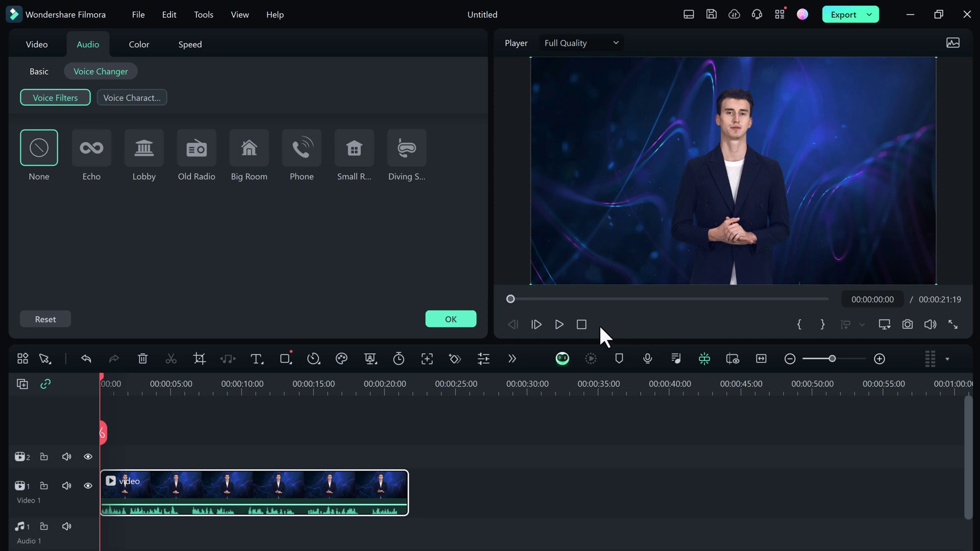
left_click(555, 323)
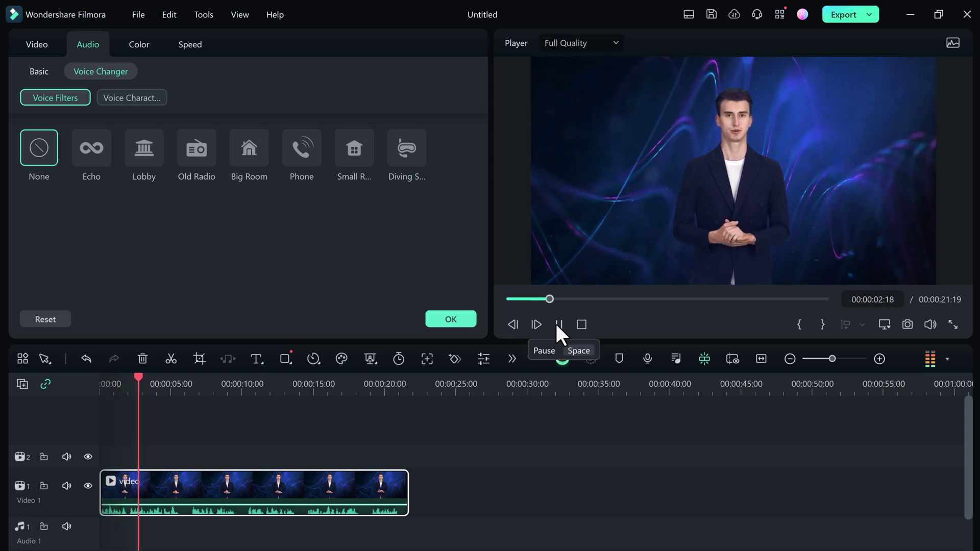
left_click(556, 324)
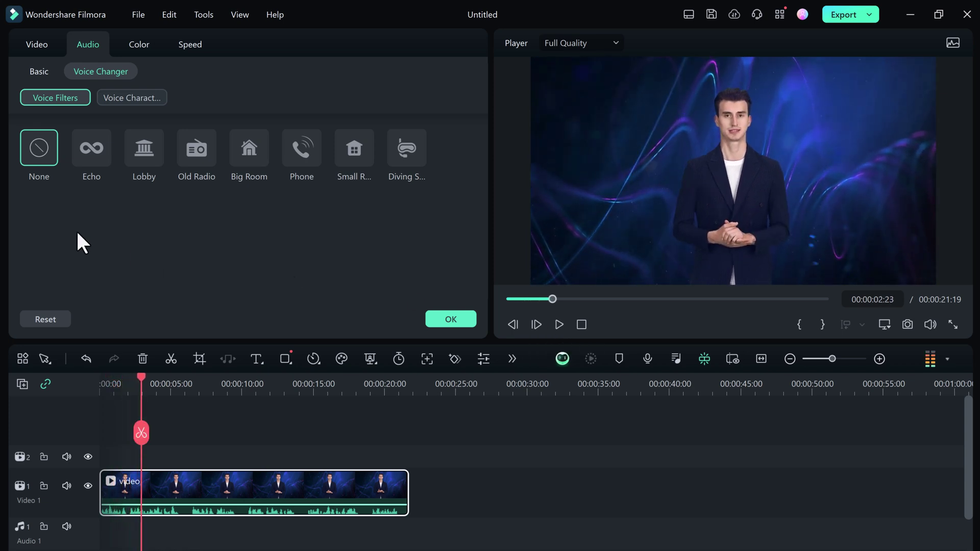
Apply the Echo voice filter with decay factor 0.49 and stop the preview.
left_click(109, 157)
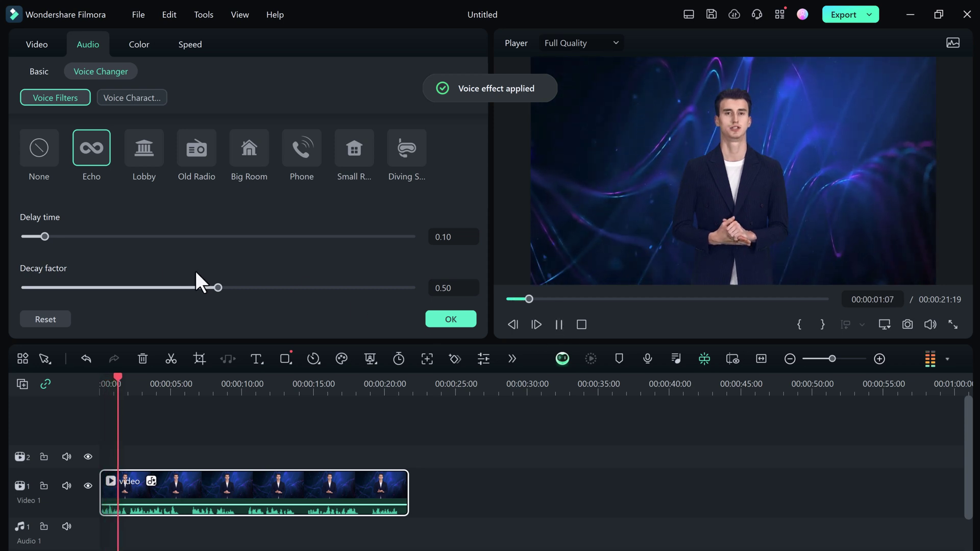
left_click_drag(153, 289, 214, 287)
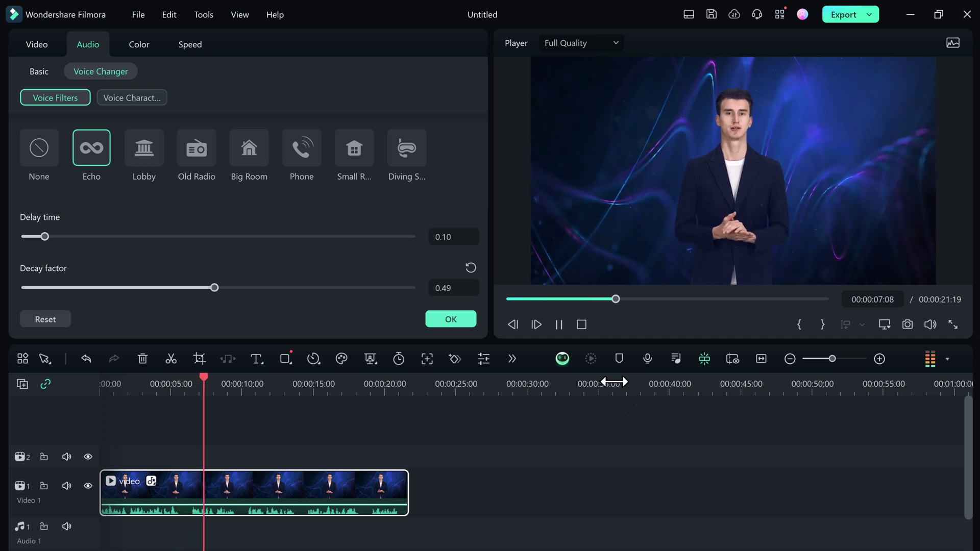
left_click(559, 327)
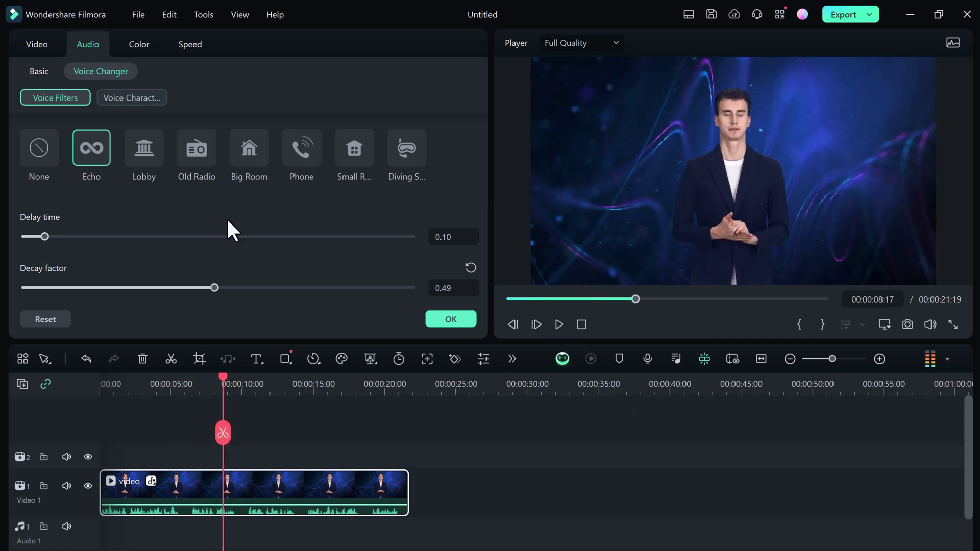
Try Old Radio and Big Room, apply Diving Suit, and show the Voice Characters presets.
left_click(114, 376)
left_click(196, 163)
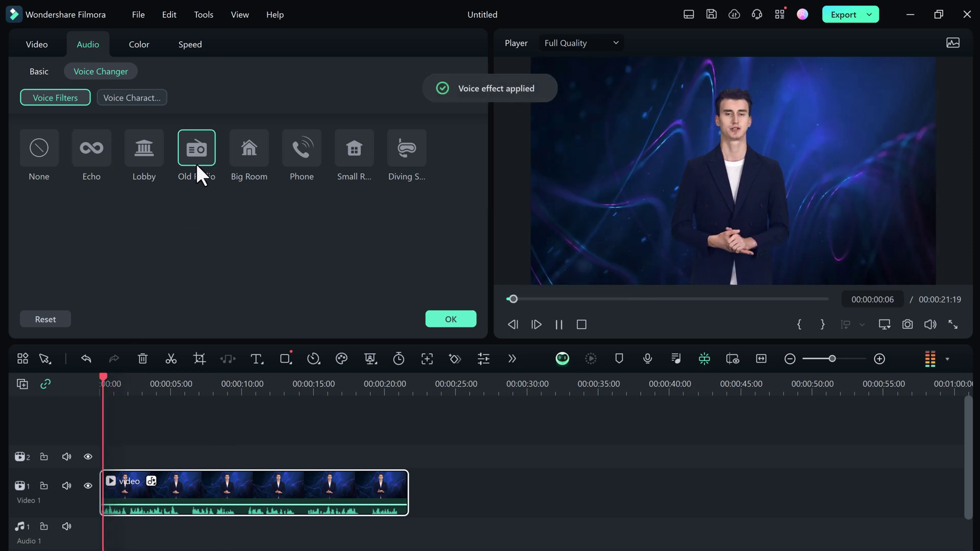
left_click(252, 163)
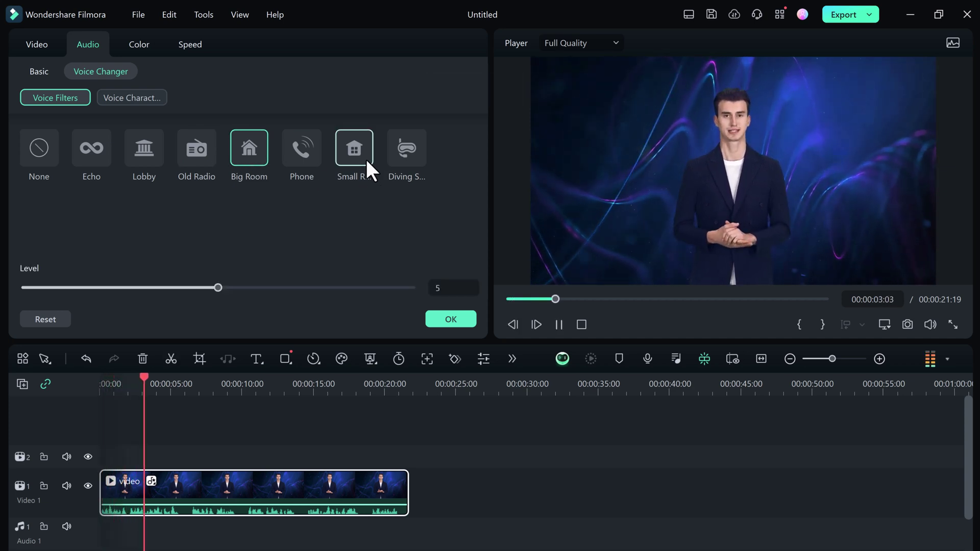
left_click(408, 161)
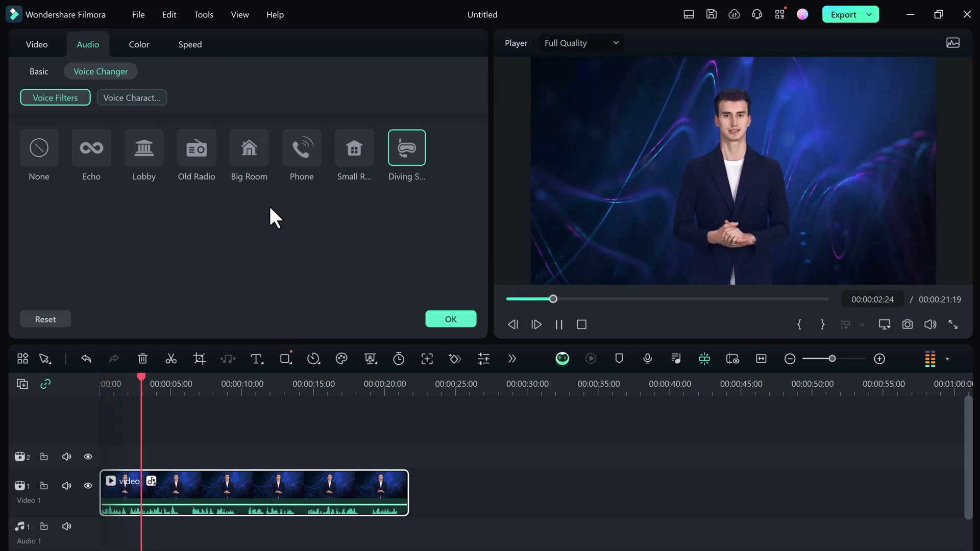
left_click(137, 102)
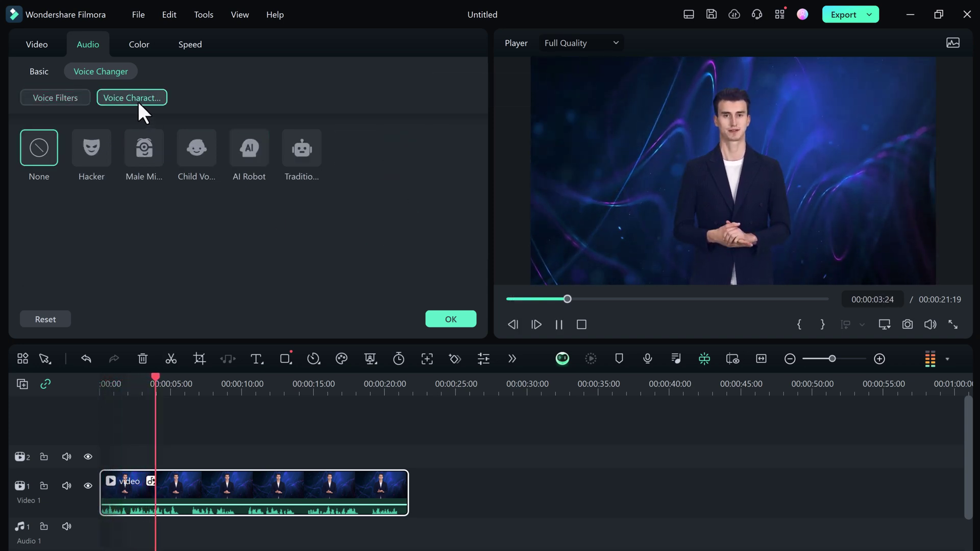
Try Male Minion and AI Robot, then apply the Traditional voice character and confirm.
left_click(143, 157)
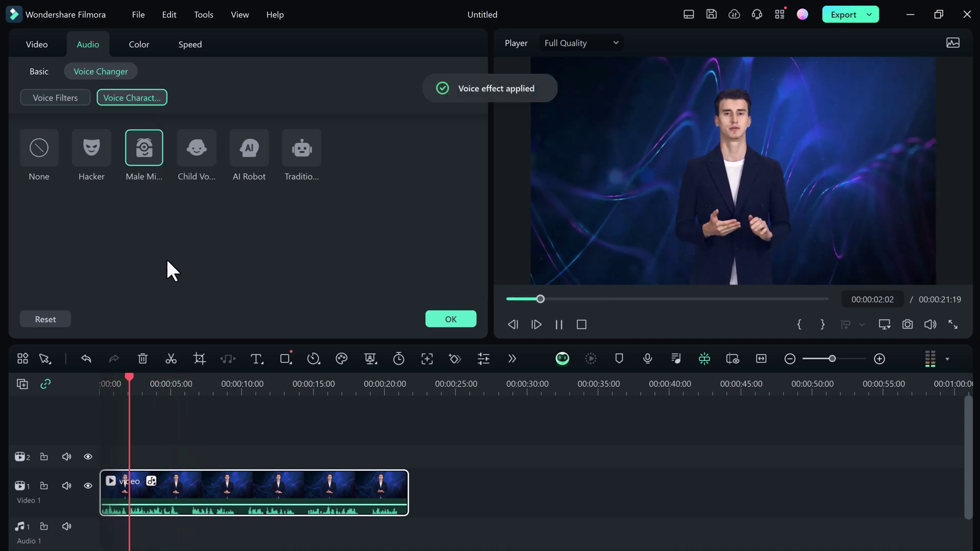
left_click(252, 152)
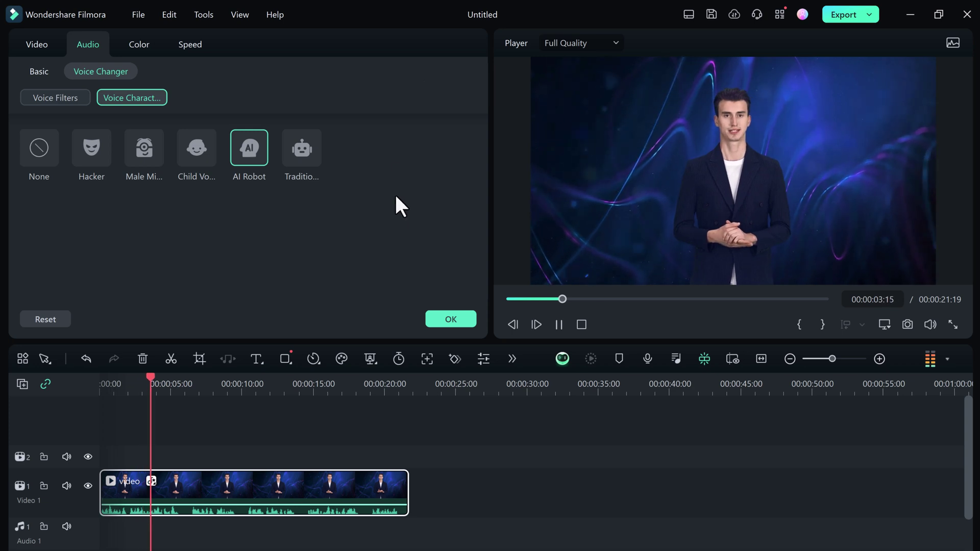
left_click(302, 149)
left_click(466, 324)
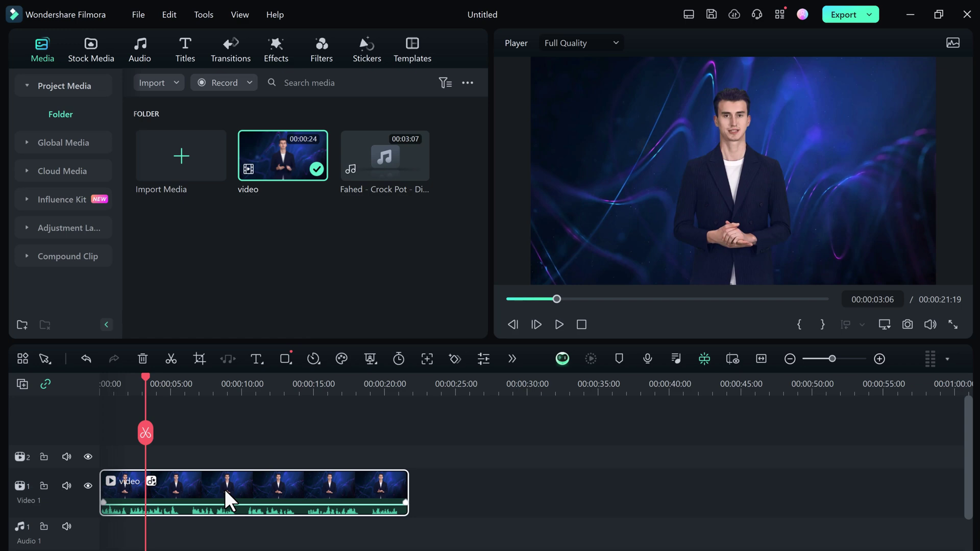
Run Speech-to-Text on the presenter clip with automatic active words enabled and Titles output.
left_click(511, 359)
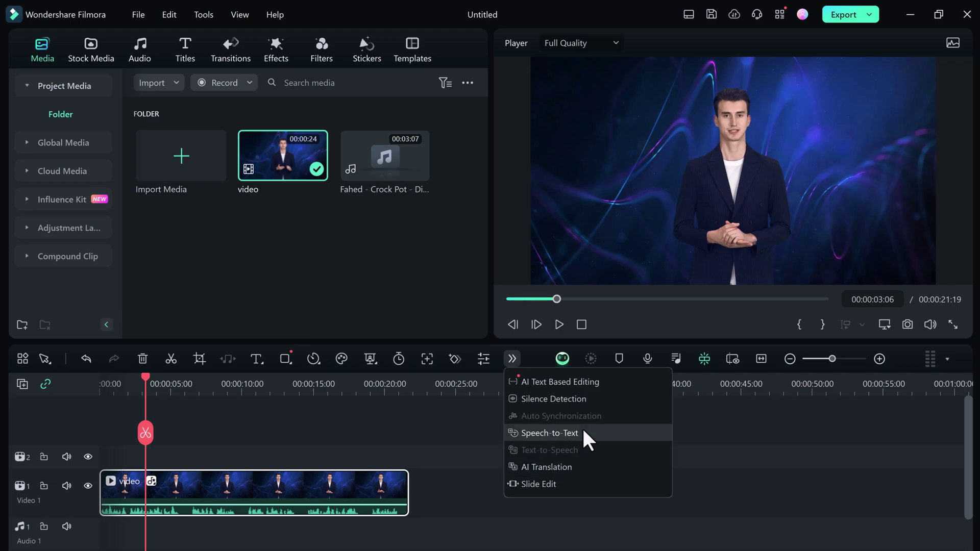
left_click(611, 433)
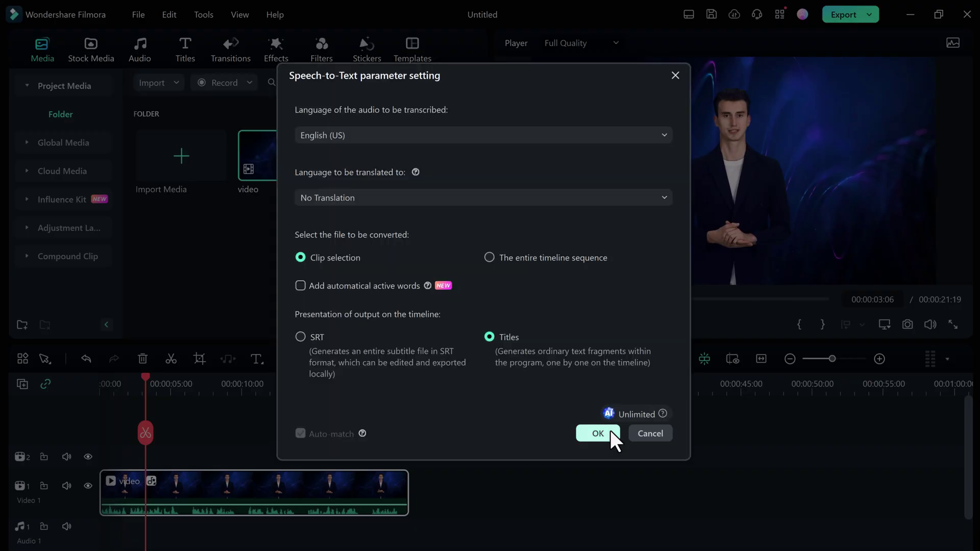
left_click(352, 287)
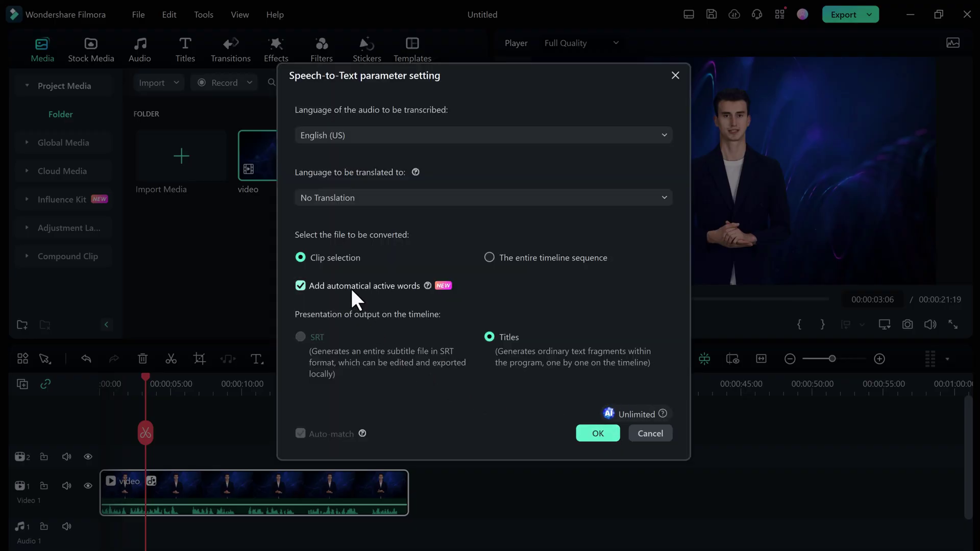
left_click(595, 434)
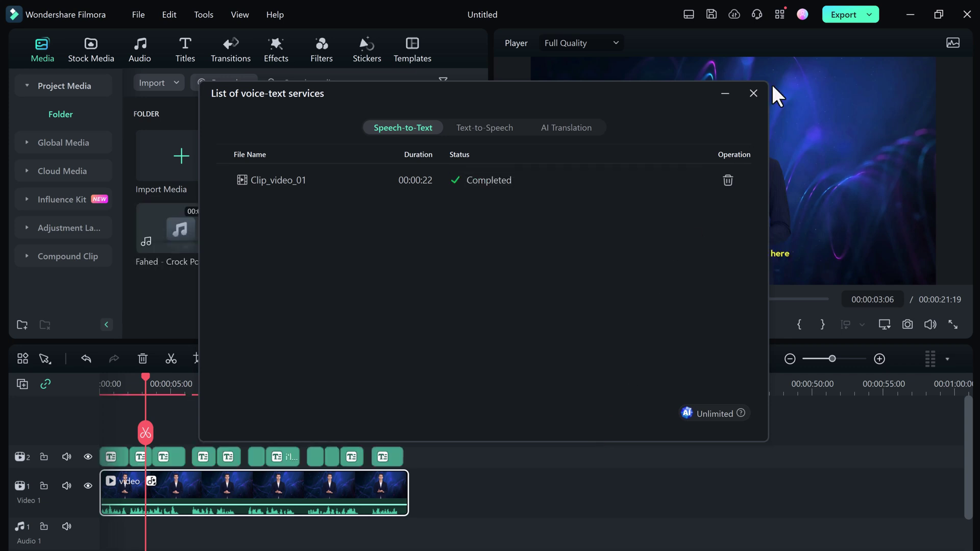
Close the services list and play the first 5 seconds to check the subtitles.
left_click(754, 94)
left_click(508, 300)
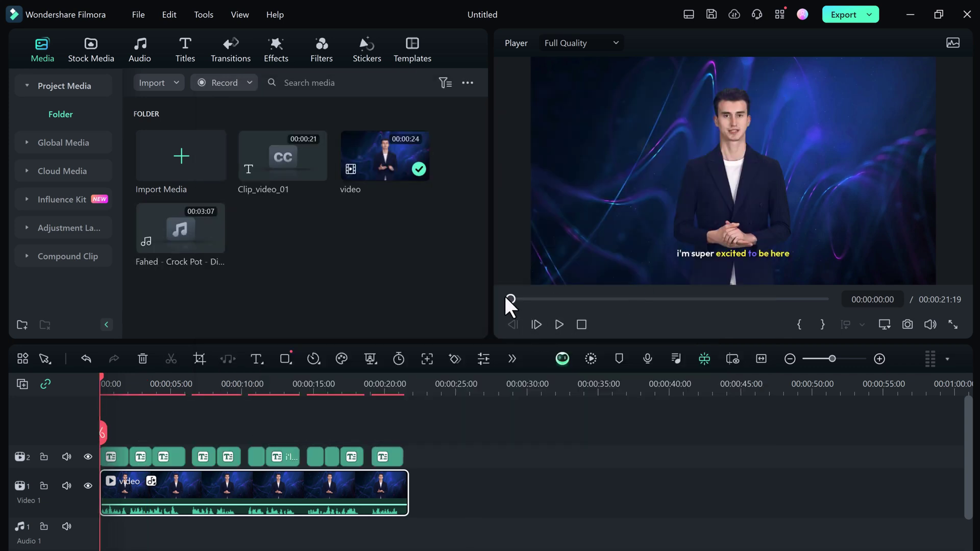
left_click(559, 325)
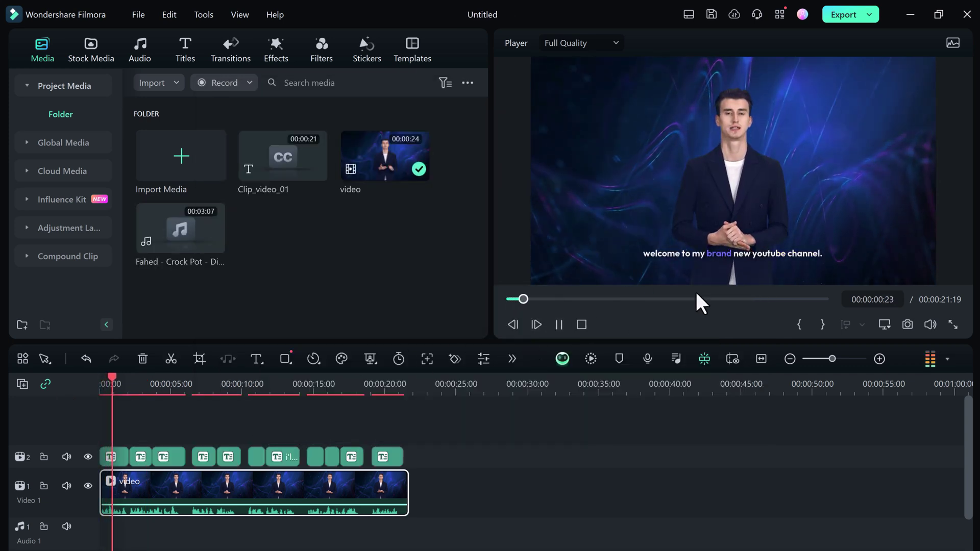
left_click(558, 325)
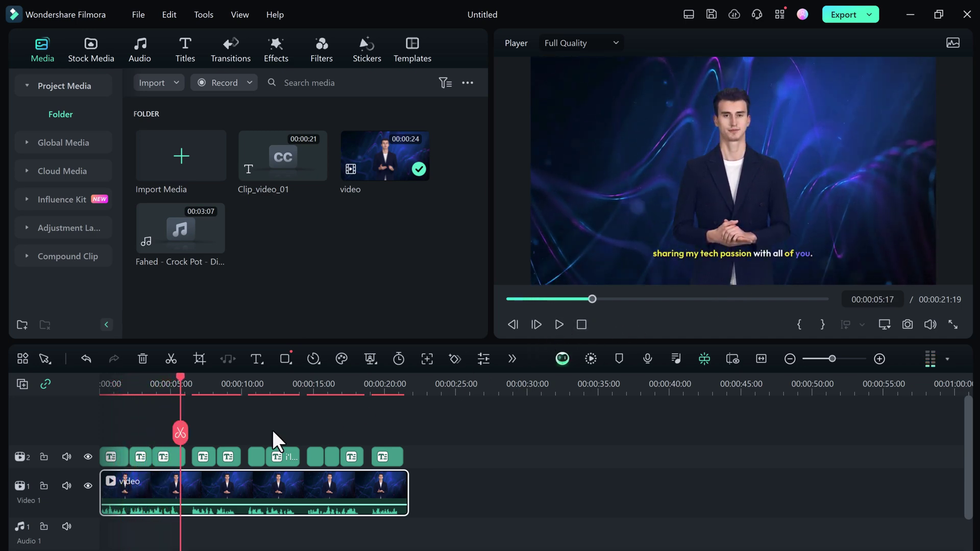
Select a subtitle clip and, after trying several templates, choose the yellow and purple style.
left_click(164, 456)
left_click(230, 175)
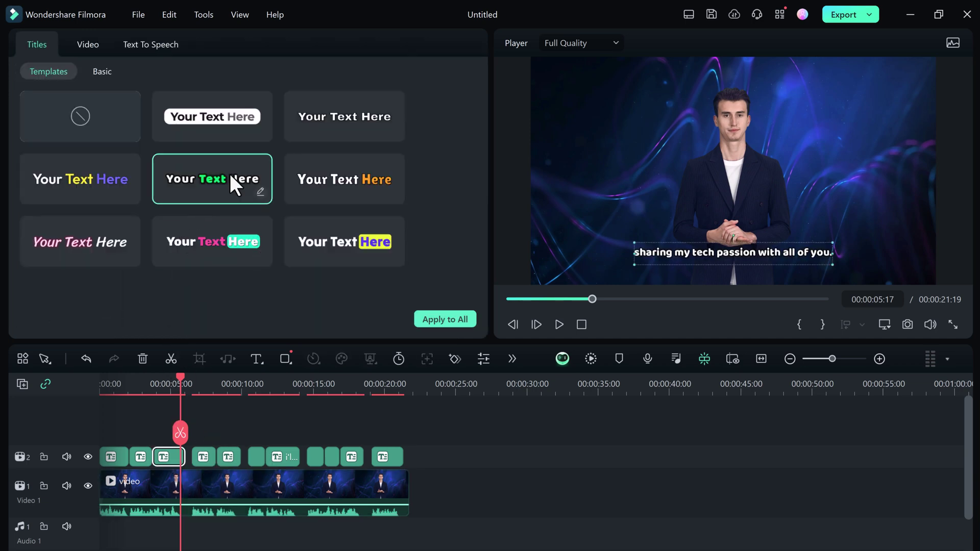
left_click(394, 176)
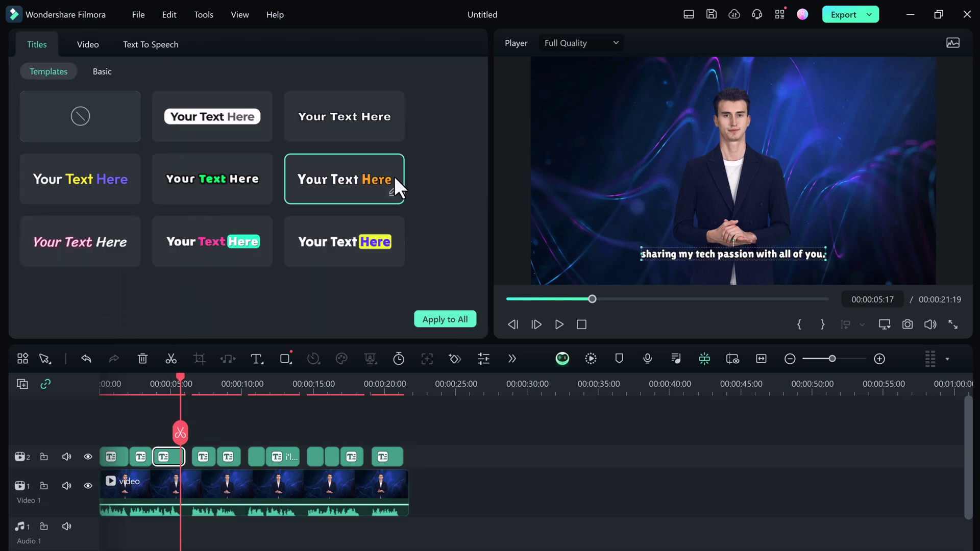
left_click(378, 244)
left_click(222, 253)
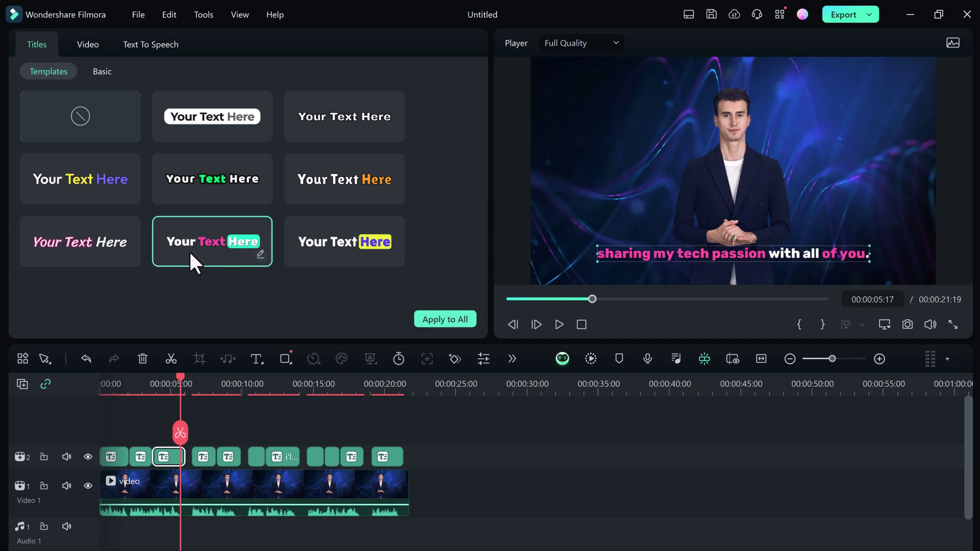
left_click(115, 247)
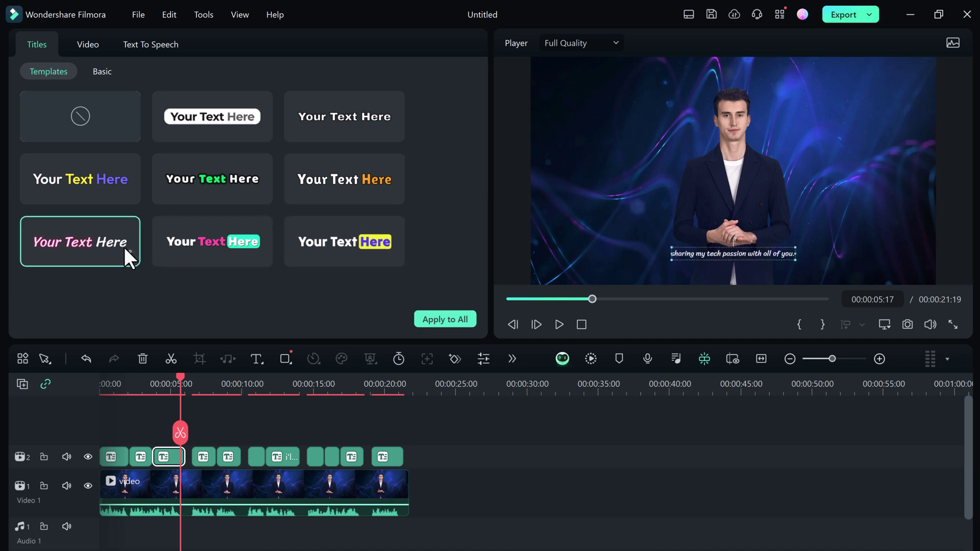
left_click(216, 245)
left_click(112, 192)
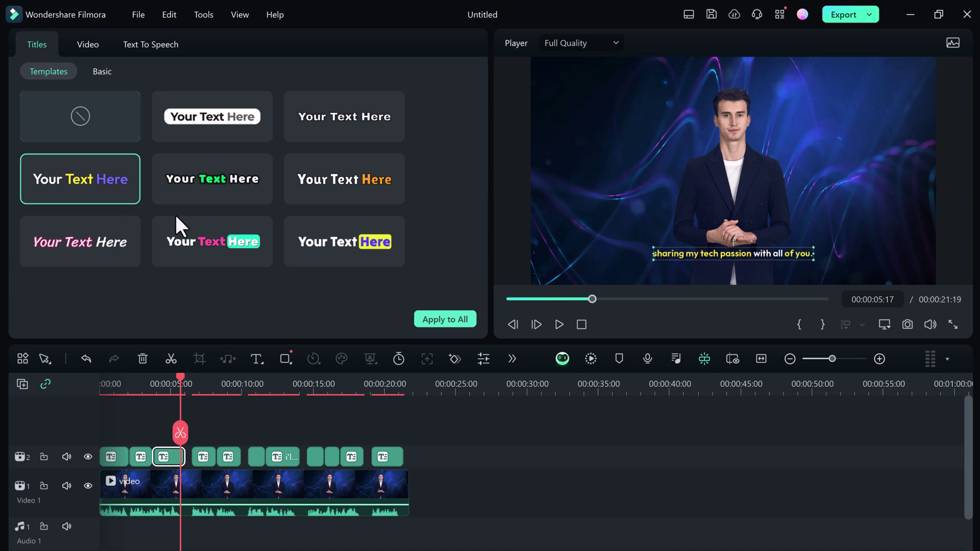
Set active words to size 22 for all subtitles and preview the result.
left_click(102, 72)
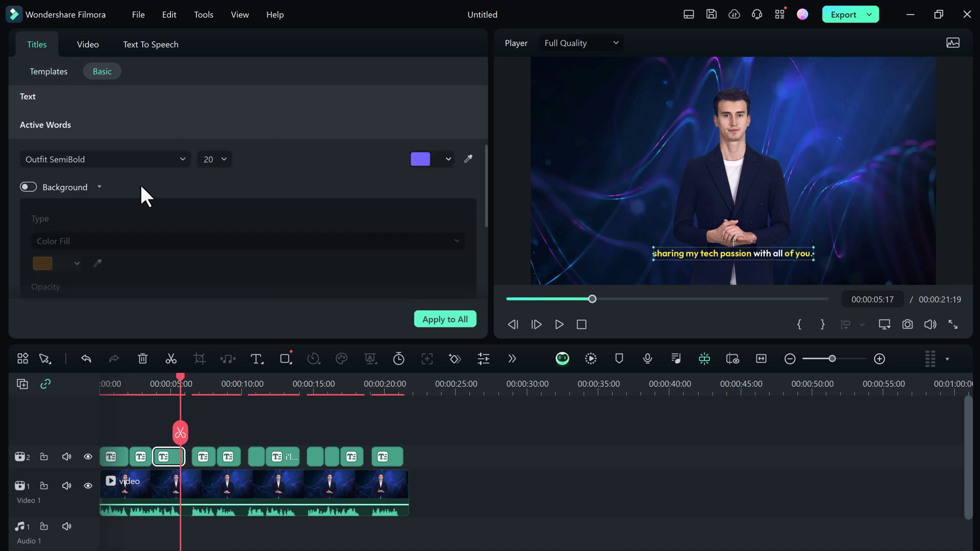
left_click(214, 161)
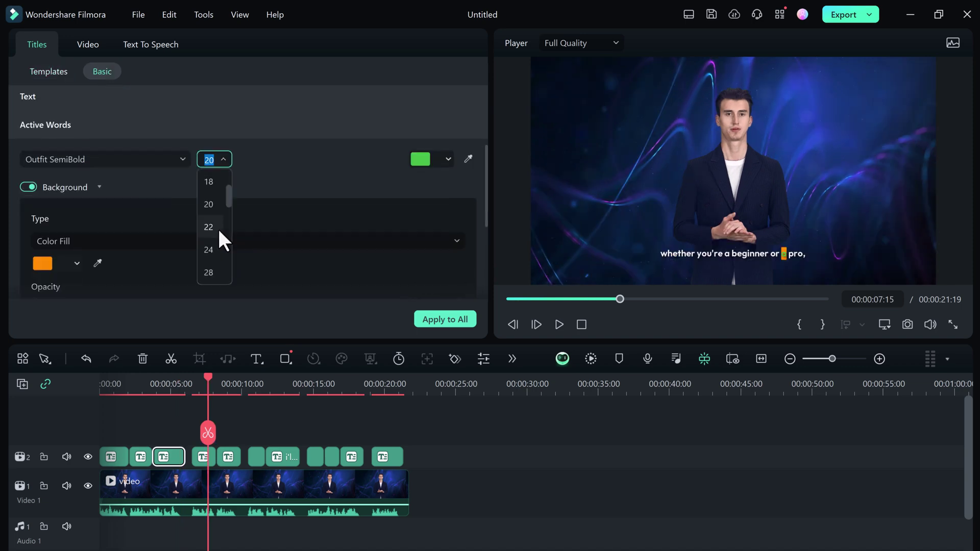
left_click(218, 228)
left_click(451, 319)
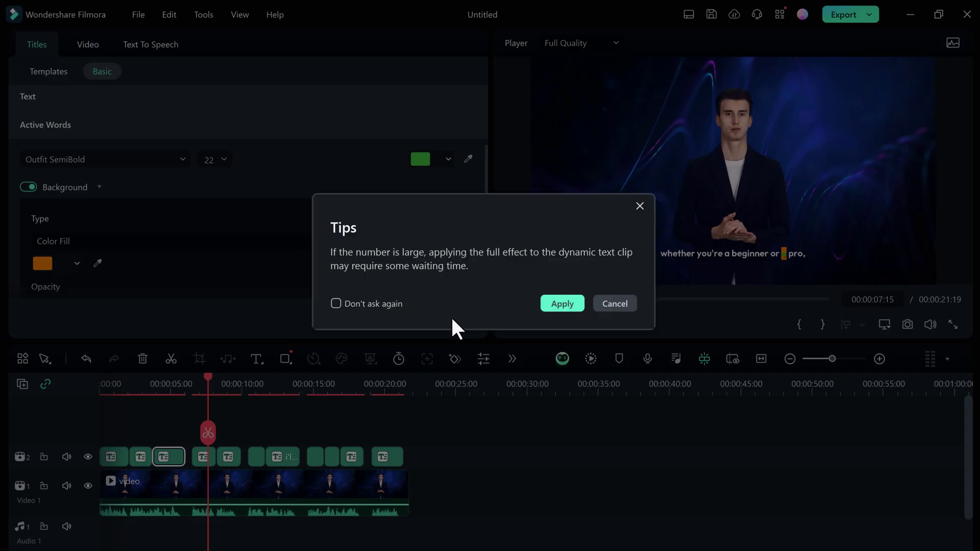
left_click(560, 304)
left_click(559, 324)
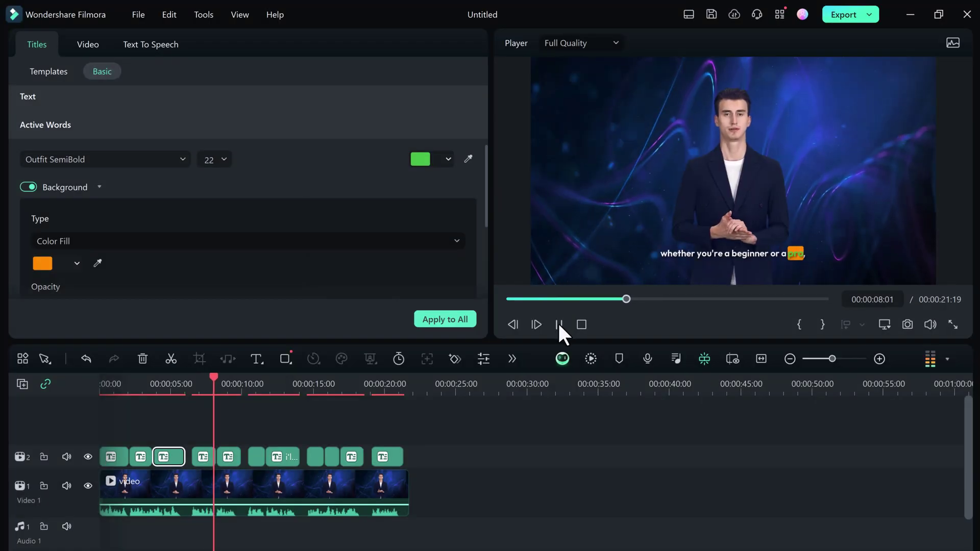
left_click(558, 322)
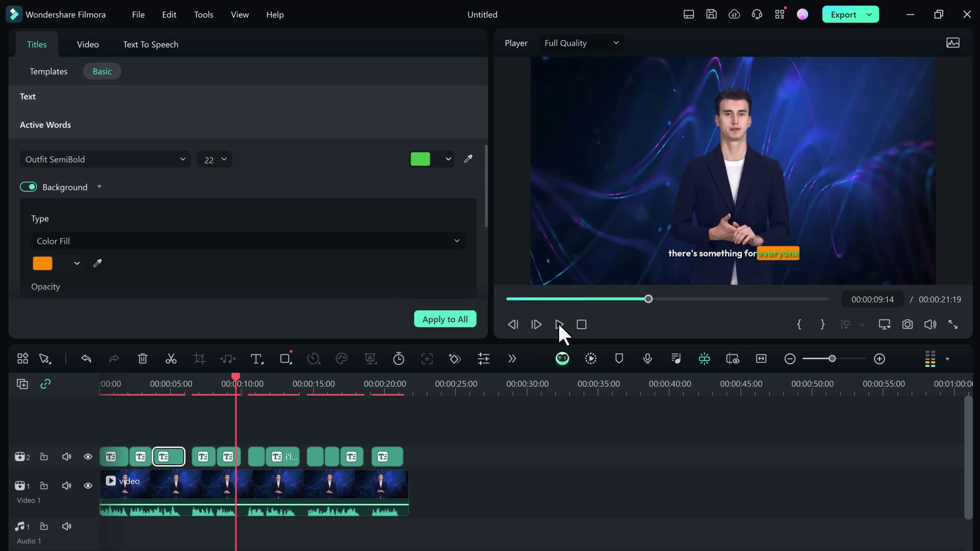
Make active words light blue on a dark red background for all subtitles, then preview.
left_click(424, 155)
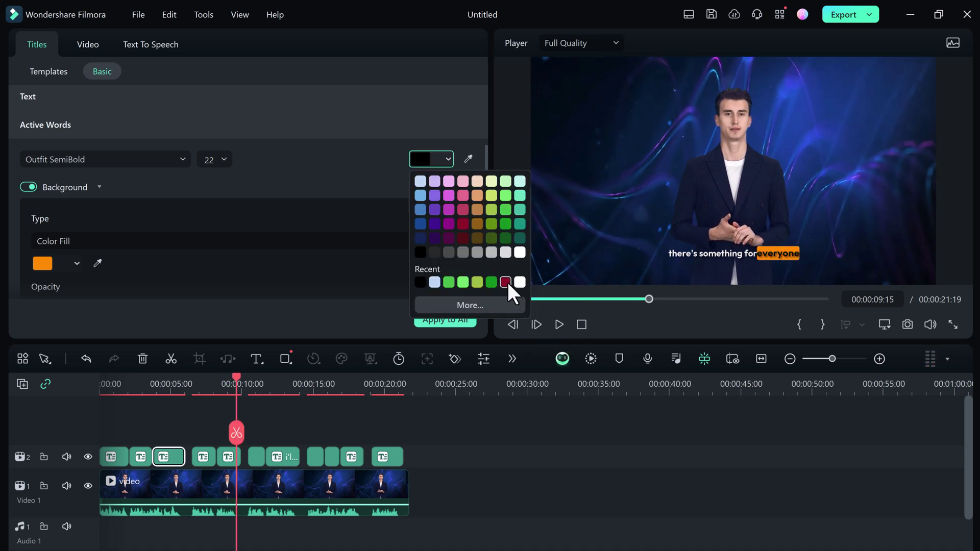
left_click(420, 180)
left_click(43, 262)
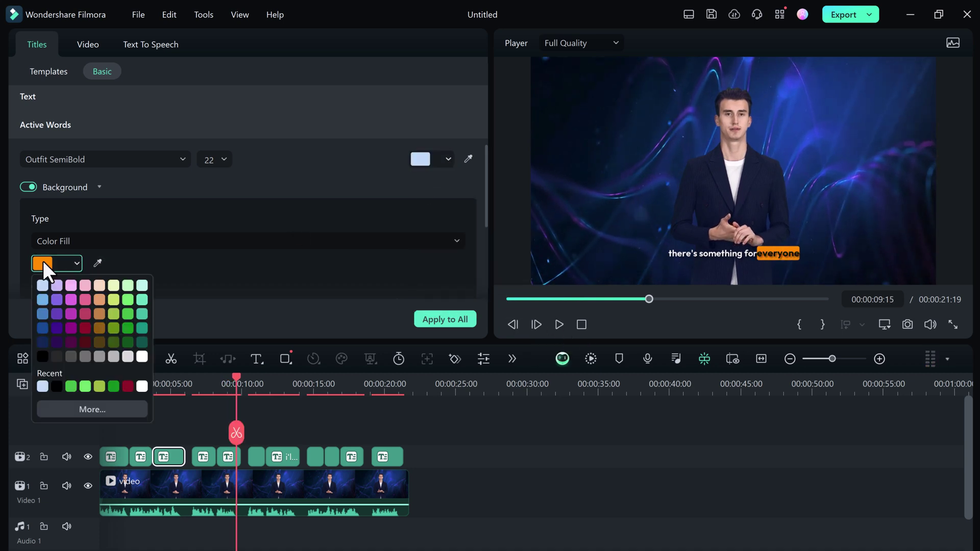
left_click(128, 386)
left_click(430, 316)
left_click(565, 303)
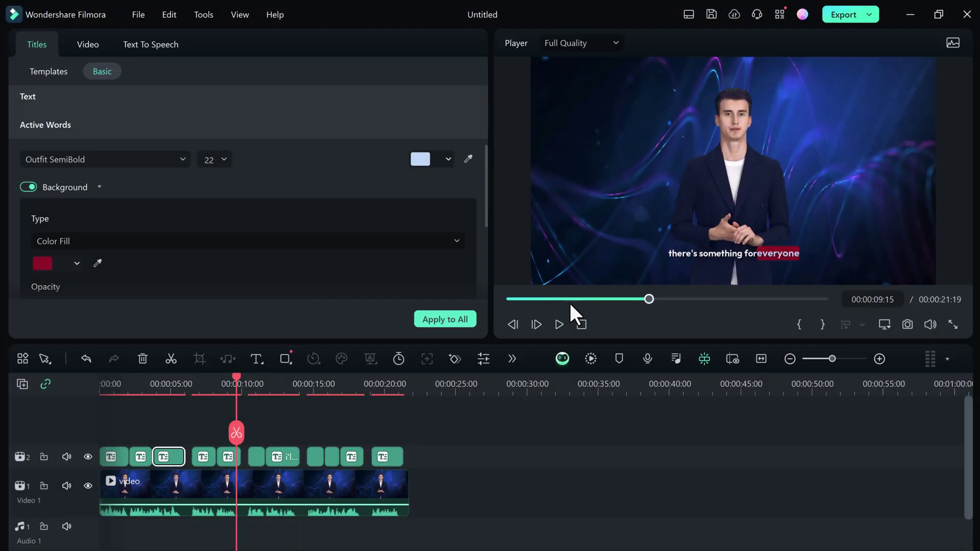
left_click(559, 324)
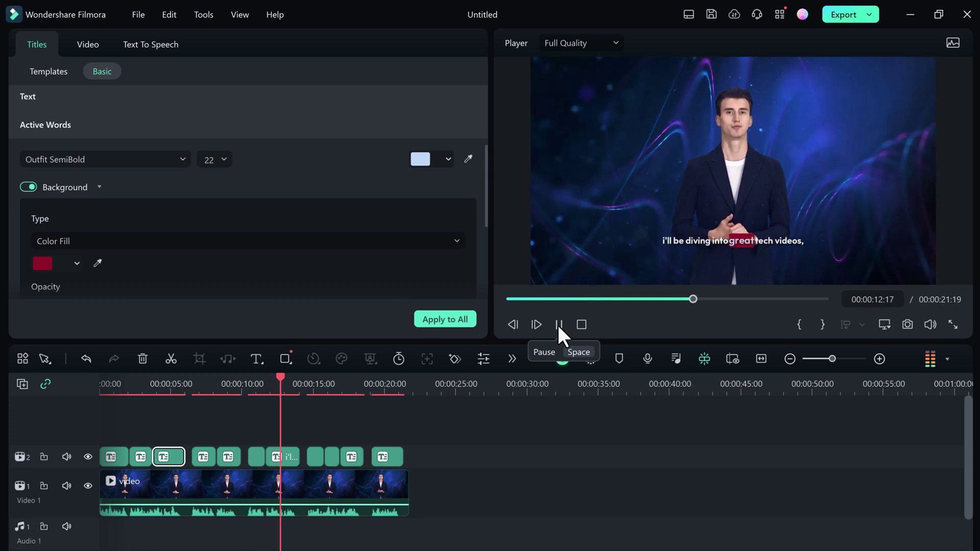
left_click(558, 325)
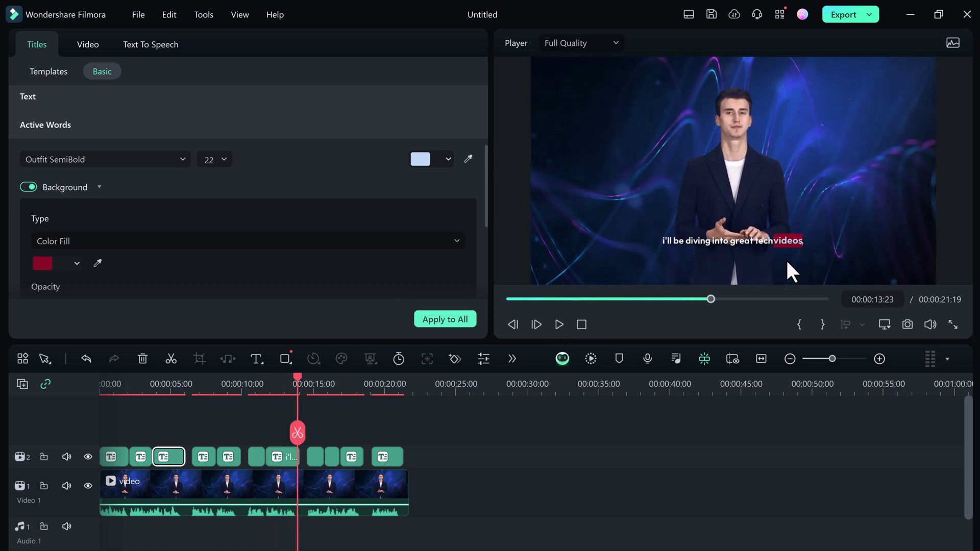
Mark 'tech videos' as active words in a caption and apply to all subtitles.
left_click(737, 244)
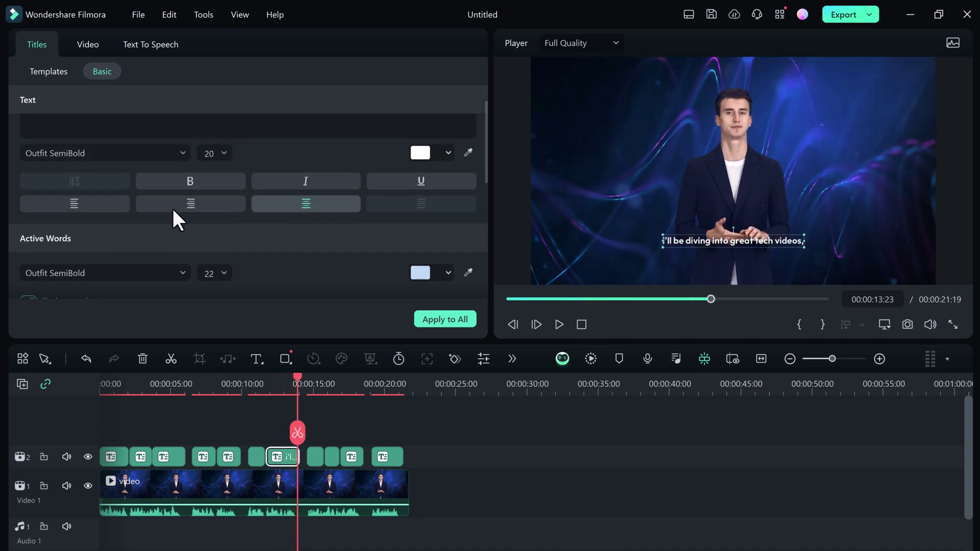
double_click(56, 134)
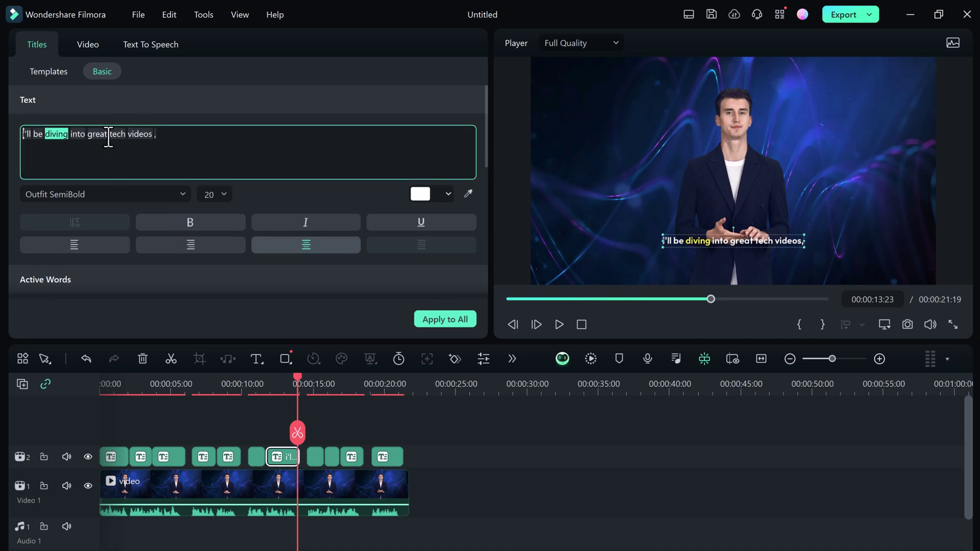
left_click_drag(109, 134, 153, 133)
left_click(116, 114)
left_click(425, 317)
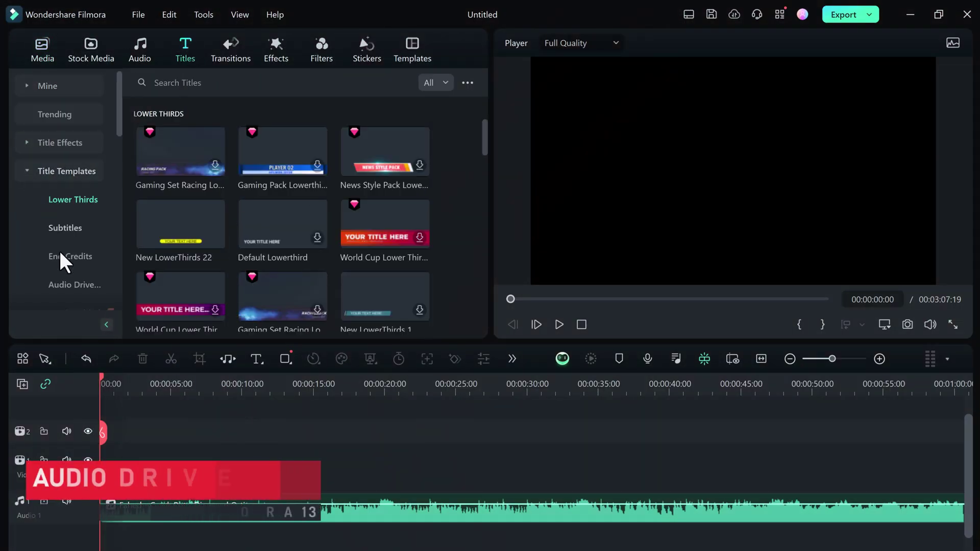
Add the Audio Driven Pop title, preview it, and stretch it to about 20 seconds.
left_click(66, 282)
left_click(216, 164)
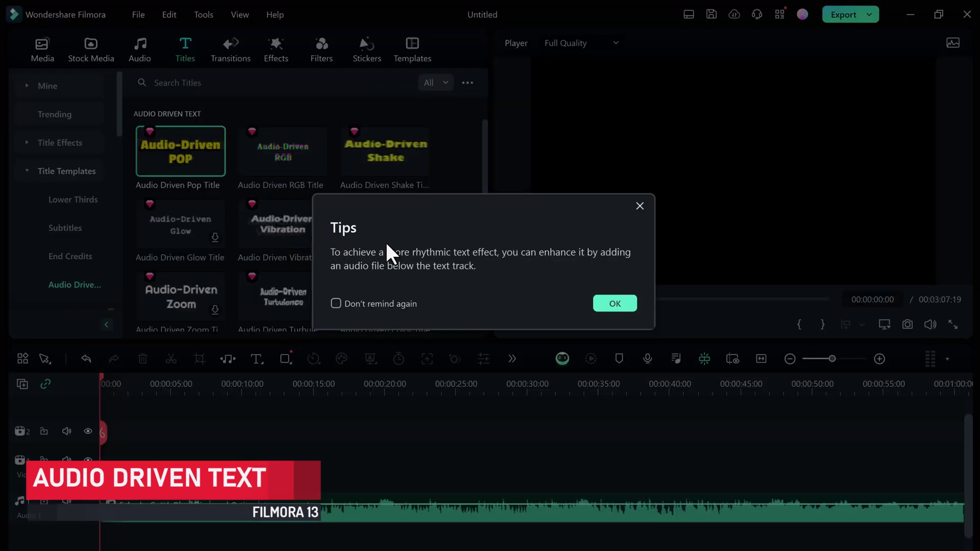
left_click(616, 302)
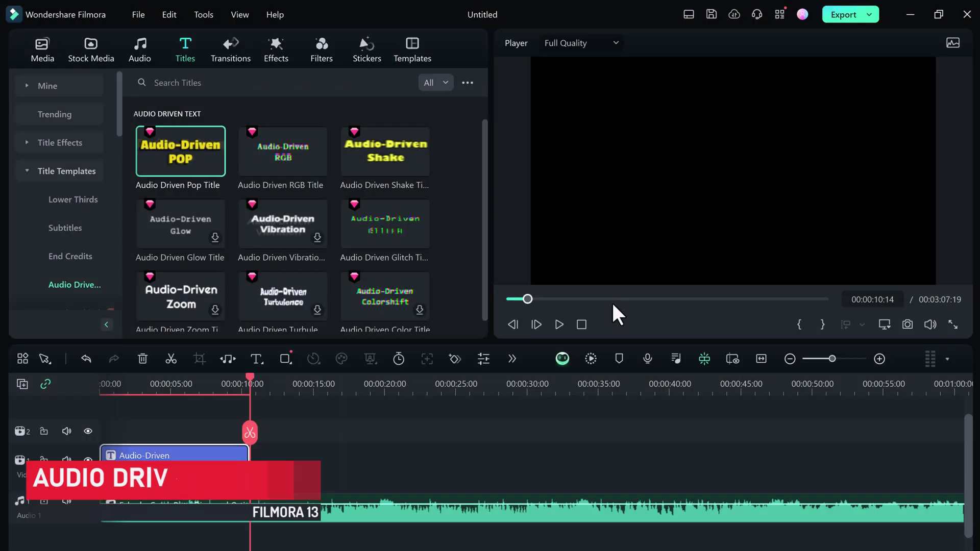
left_click(97, 381)
left_click(560, 325)
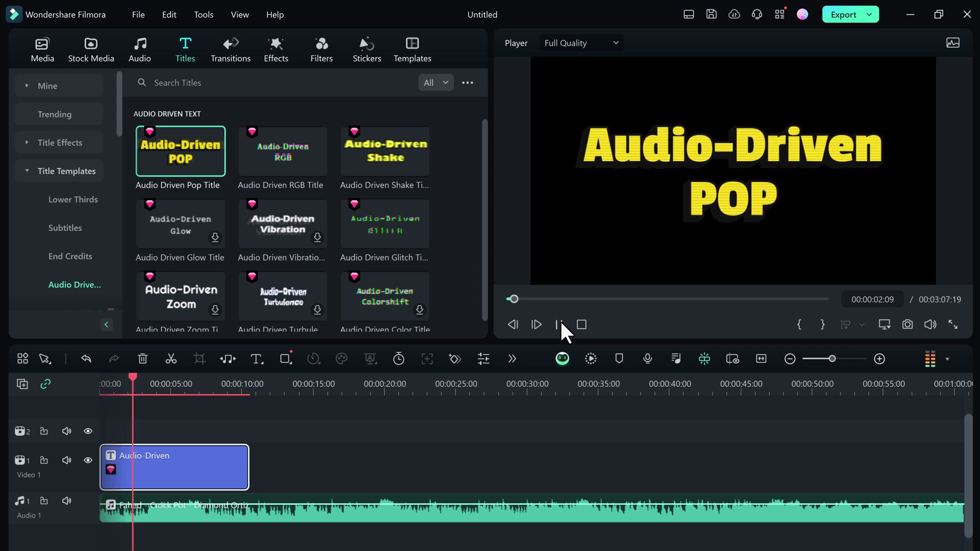
left_click(559, 325)
left_click_drag(247, 466, 390, 466)
left_click(280, 390)
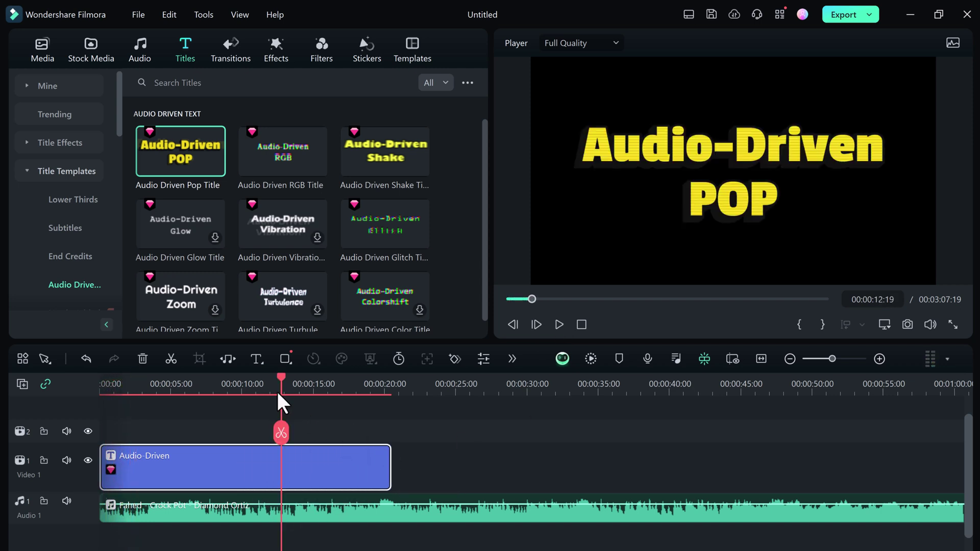
Replace the title's text with 'Dance' and 'with Music' on two lines.
left_click(558, 324)
double_click(342, 467)
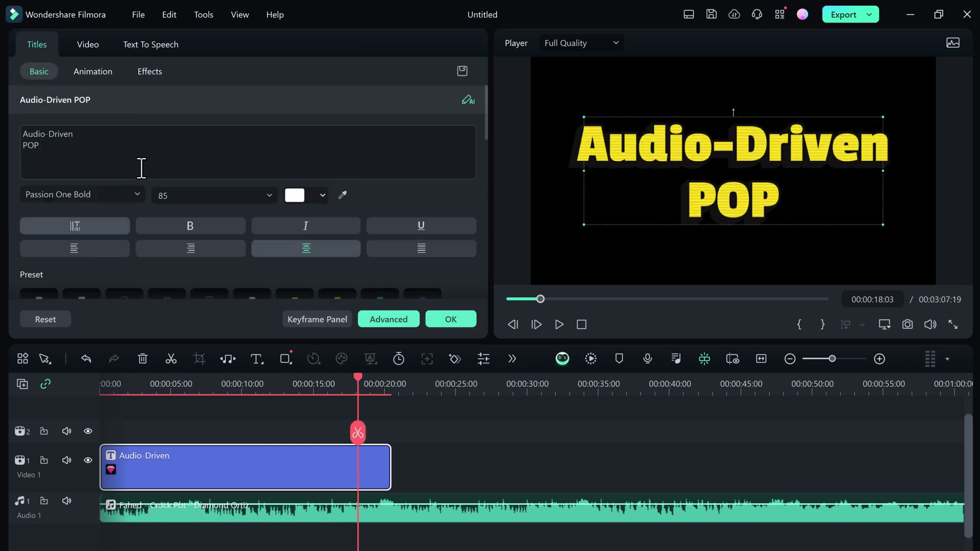
left_click_drag(104, 155, 1, 132)
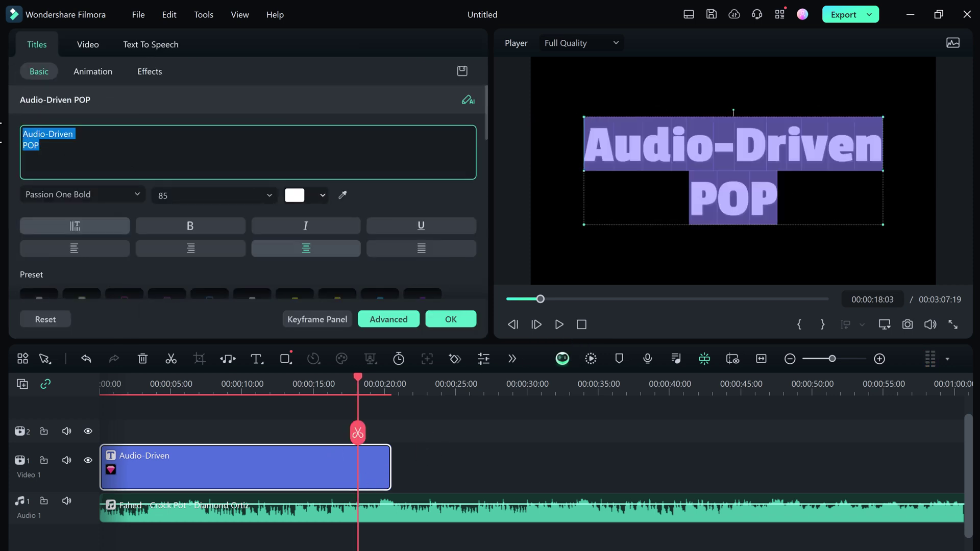
type("Da")
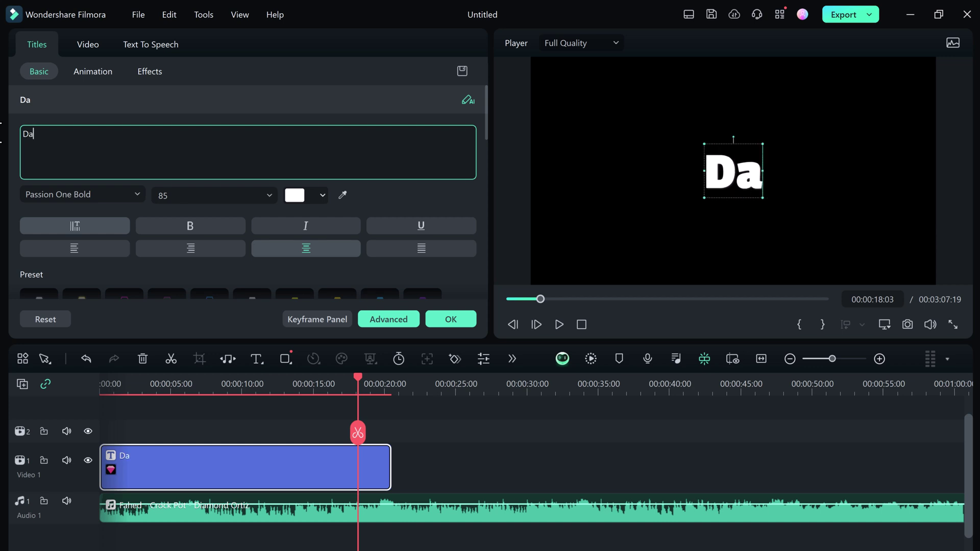
type("nce")
key("Return")
type("w")
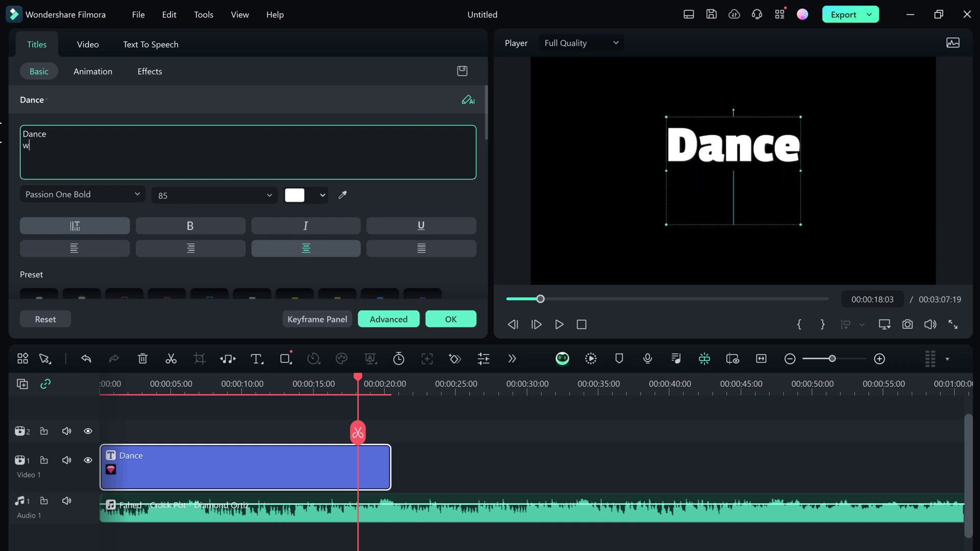
type("ith Musi")
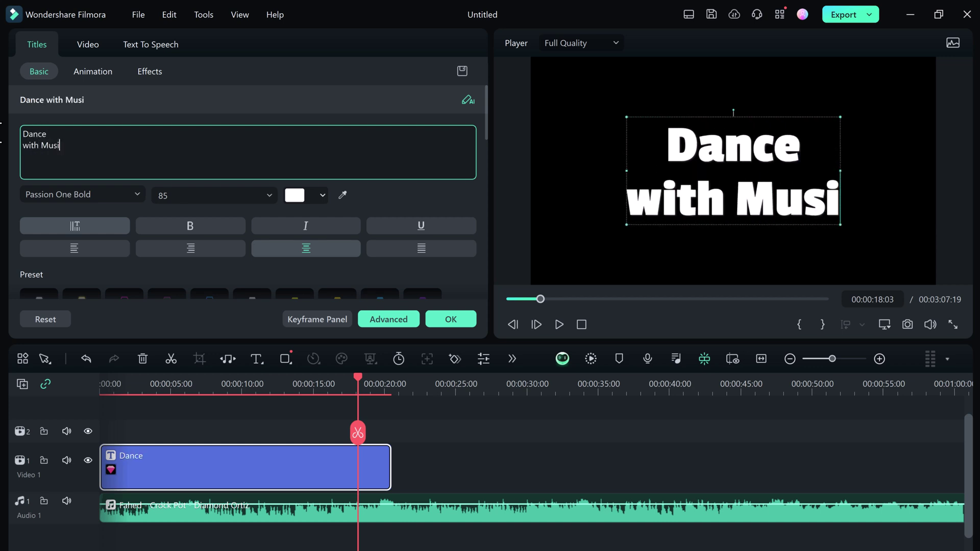
type("c")
Give the title a green font colour, then the orange gradient preset, and confirm.
left_click(322, 196)
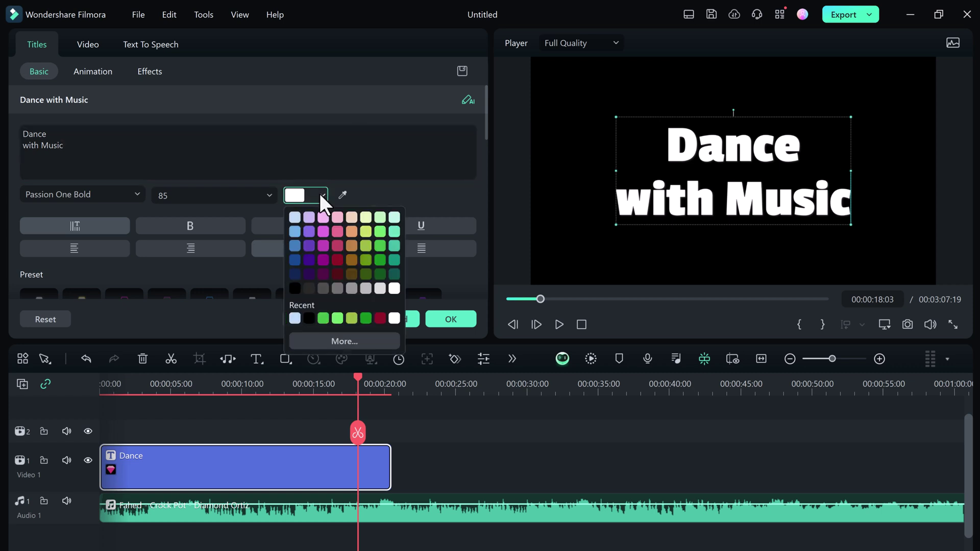
left_click(351, 319)
scroll(338, 276, "down", 2)
left_click(307, 250)
left_click(336, 253)
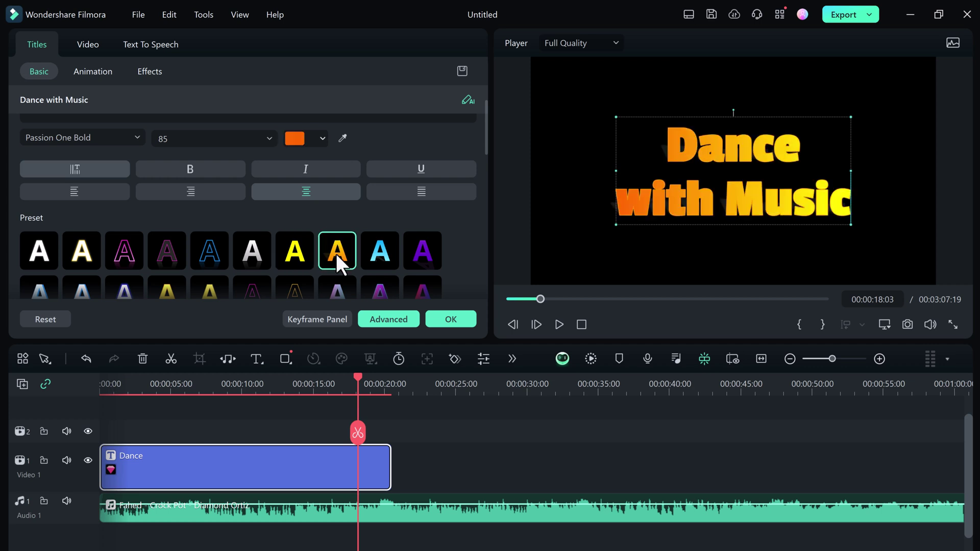
left_click(448, 319)
Extend the Dance with Music title to about 30 seconds, preview it, then trim its end back to 00:00:28:15.
left_click_drag(391, 462, 548, 348)
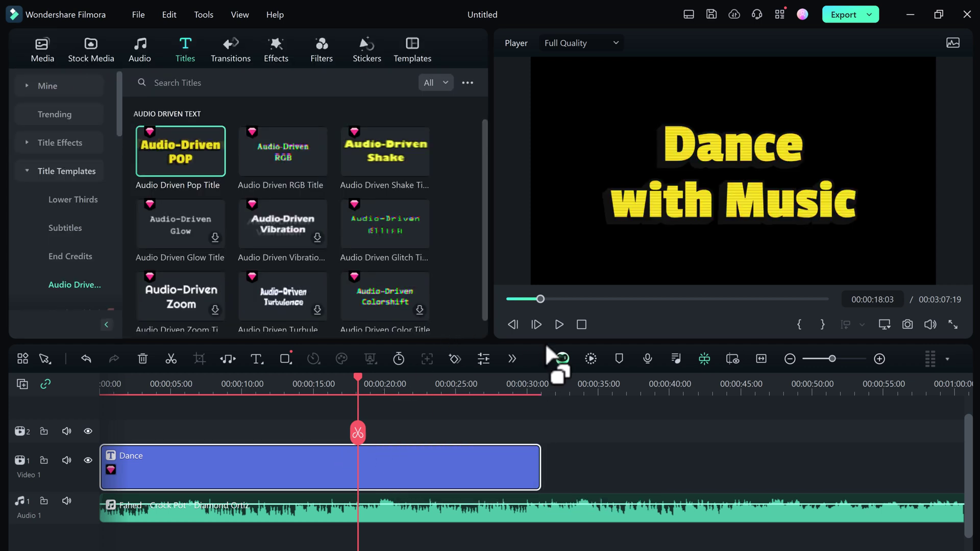
left_click(559, 325)
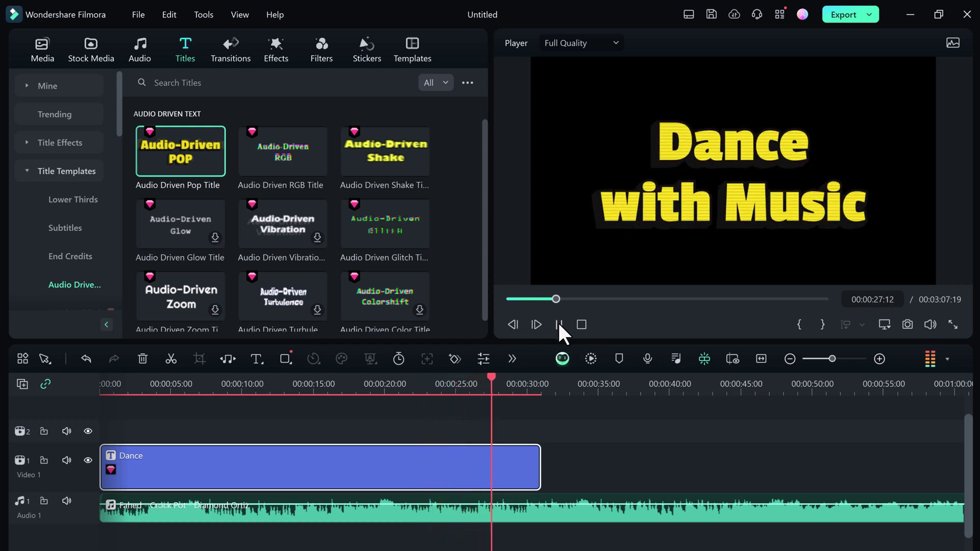
left_click(558, 324)
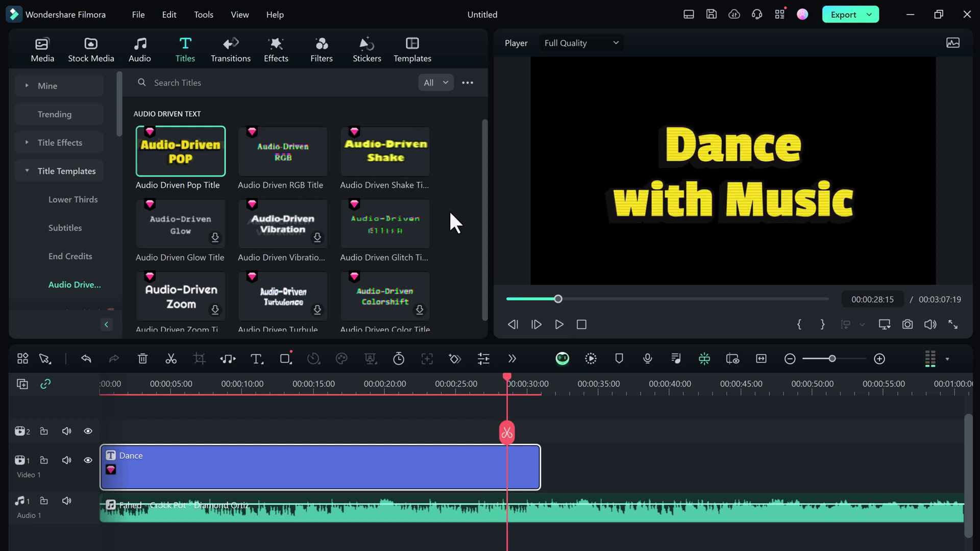
left_click_drag(539, 460, 505, 457)
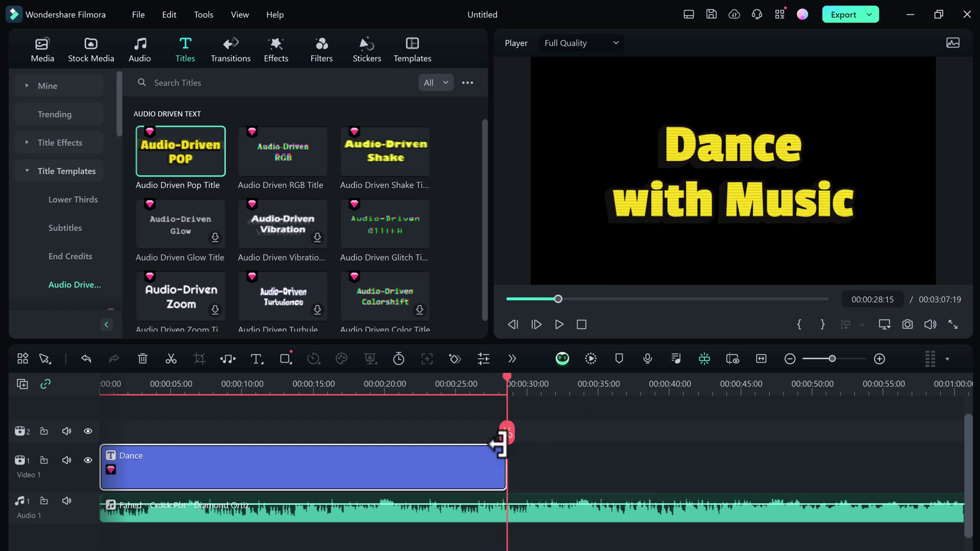
Add the Audio Driven Shake title, then the Audio Driven Glitch title after it on the timeline.
left_click(422, 164)
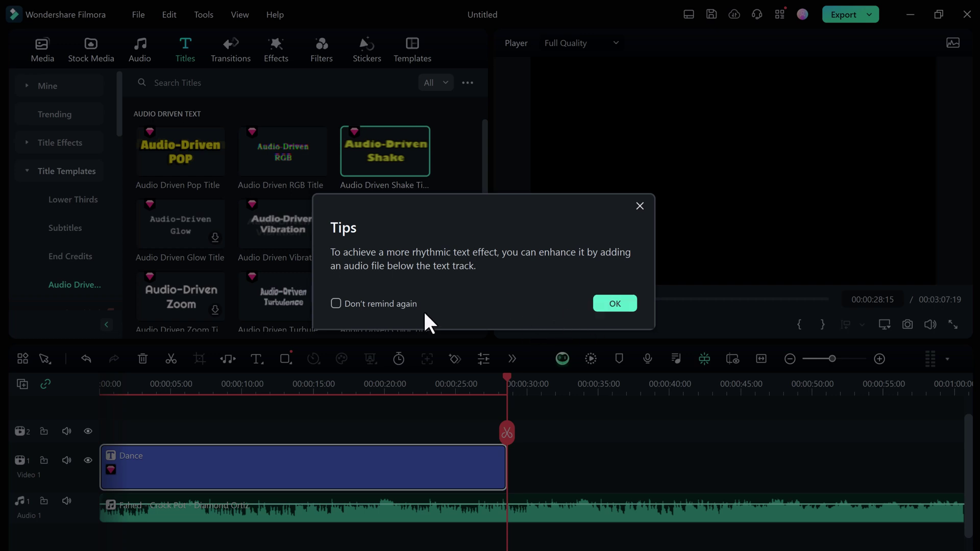
left_click(615, 303)
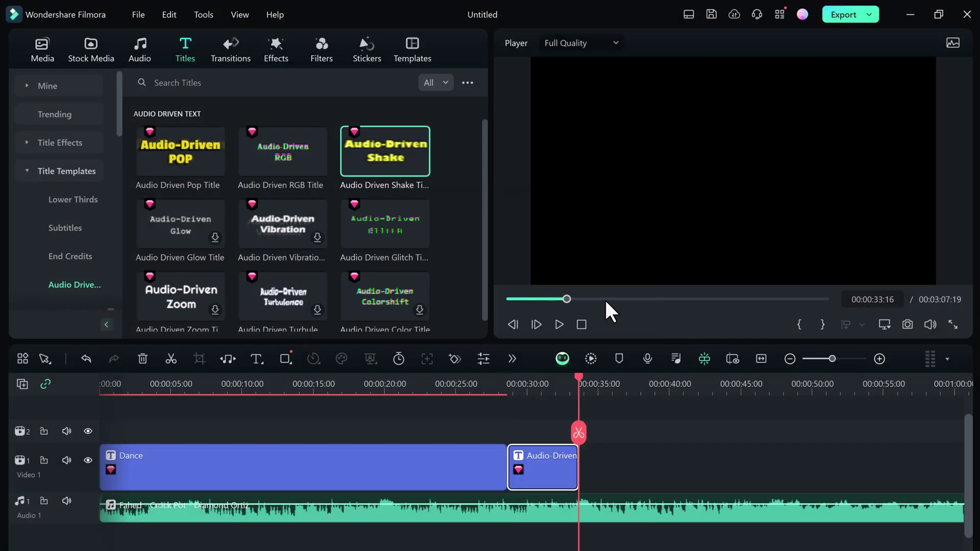
left_click(390, 246)
left_click(420, 238)
Preview the new Shake and Glitch titles from about 28 seconds through to their end.
left_click(505, 381)
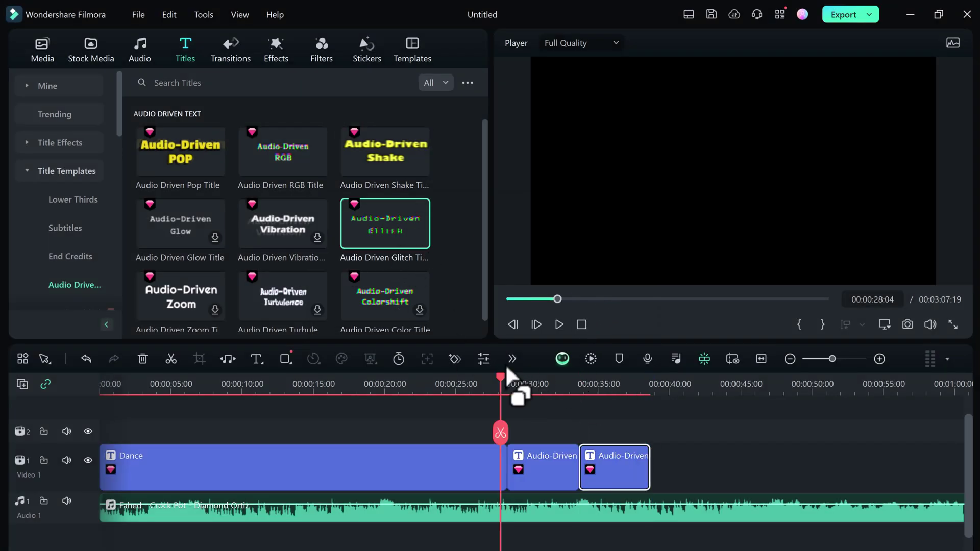
left_click(560, 322)
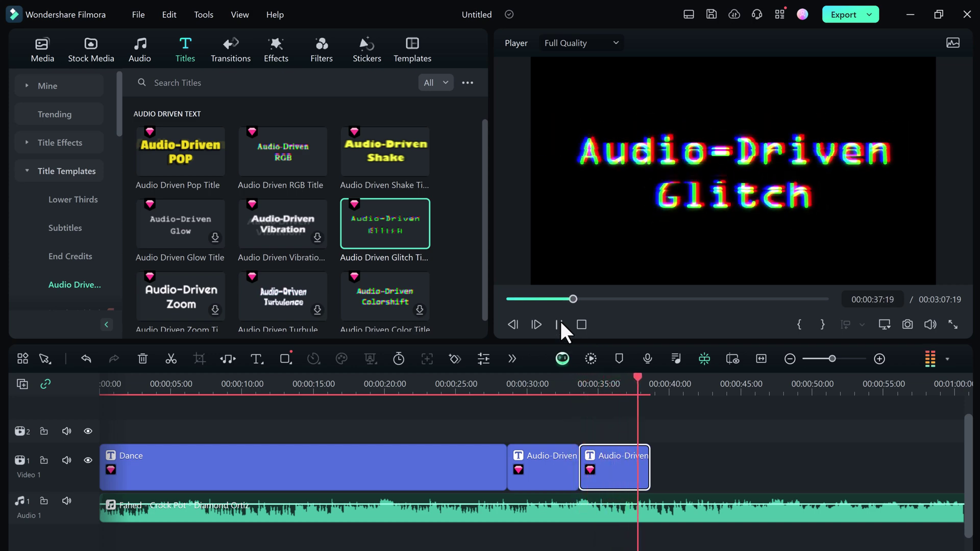
left_click(559, 325)
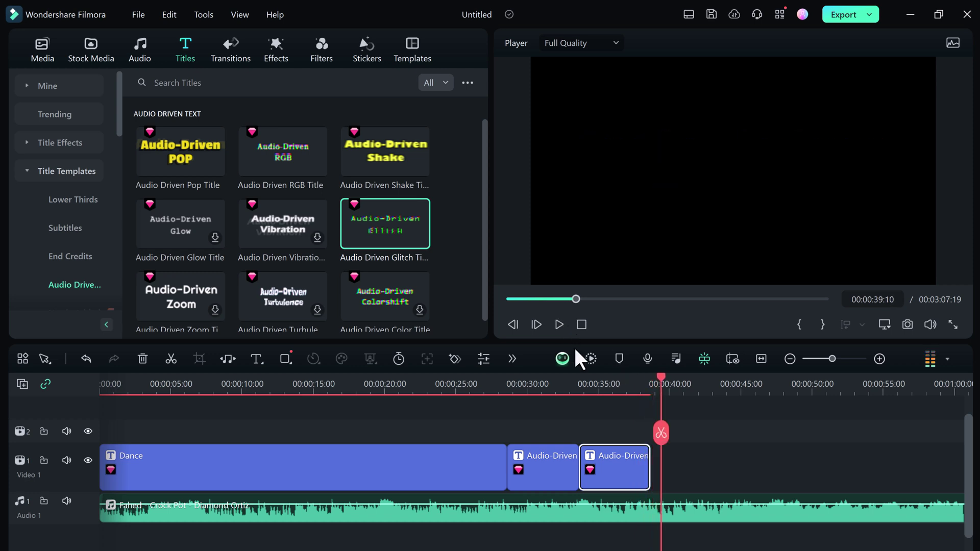
Show the End Credits templates in the Titles library and rewind the playhead to 00:00:00:00.
scroll(344, 245, "up", 5)
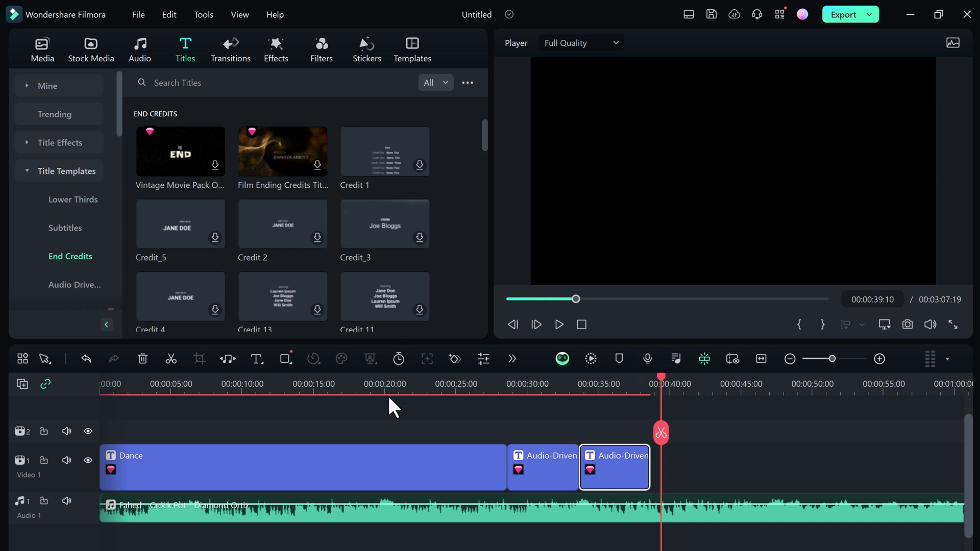
left_click_drag(326, 376, 48, 382)
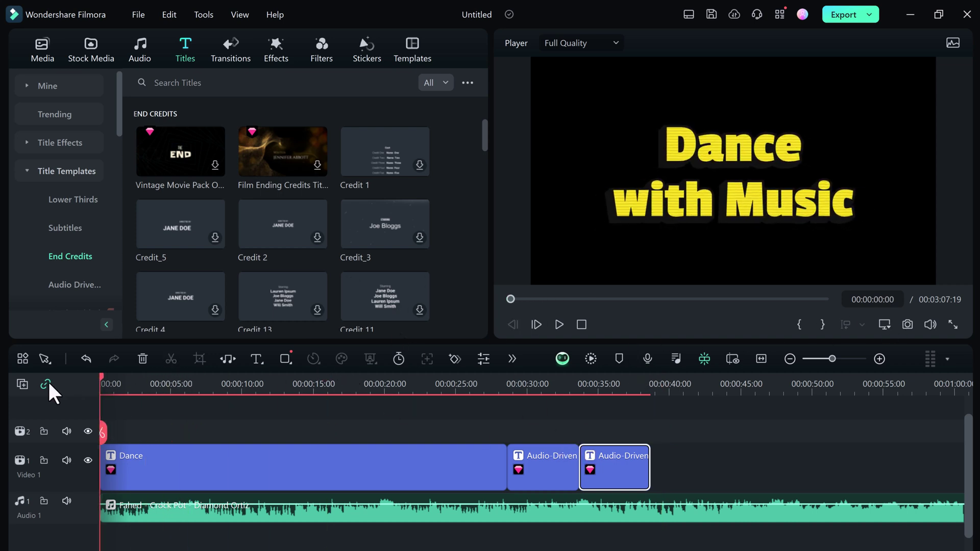